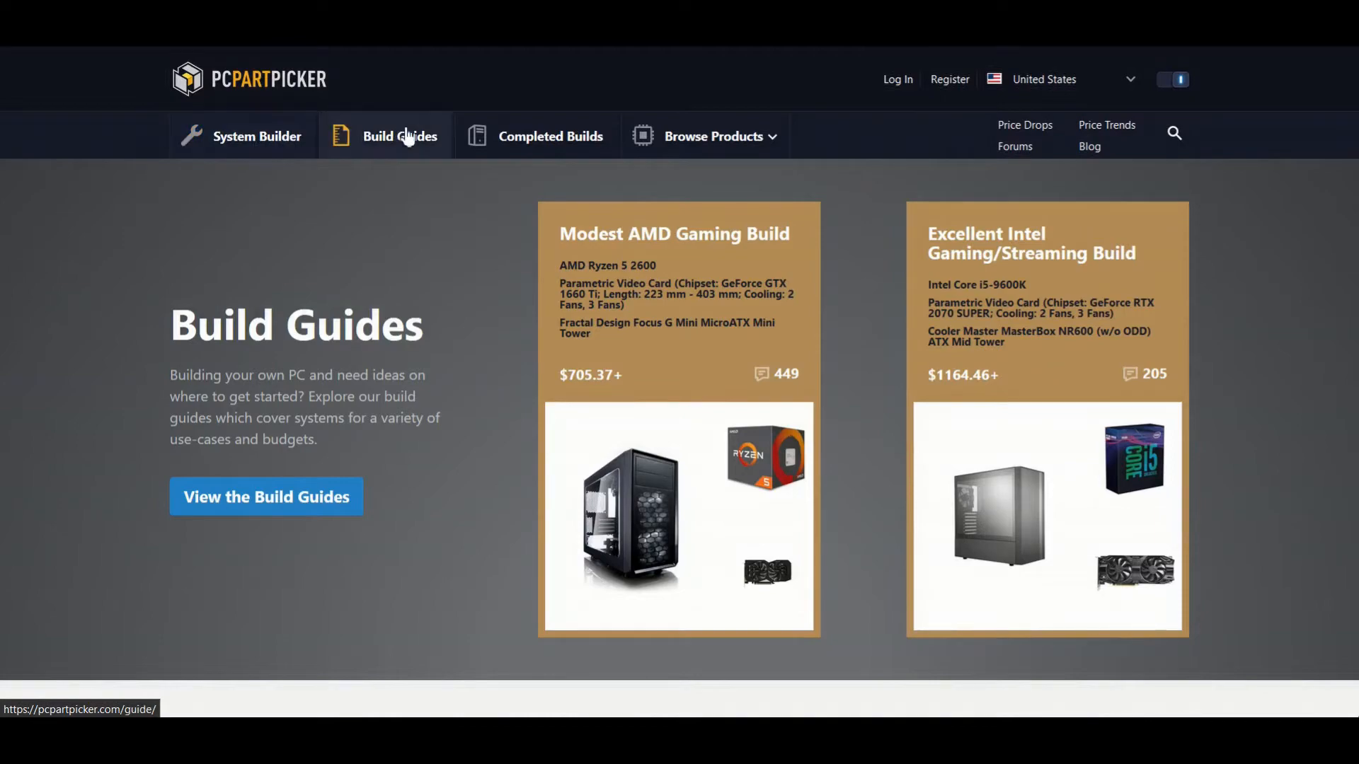
# Step: Look over the PCPartPicker homepage, including its build guides, completed builds, blog posts and footer links
pyautogui.scroll(-8, 755, 303)
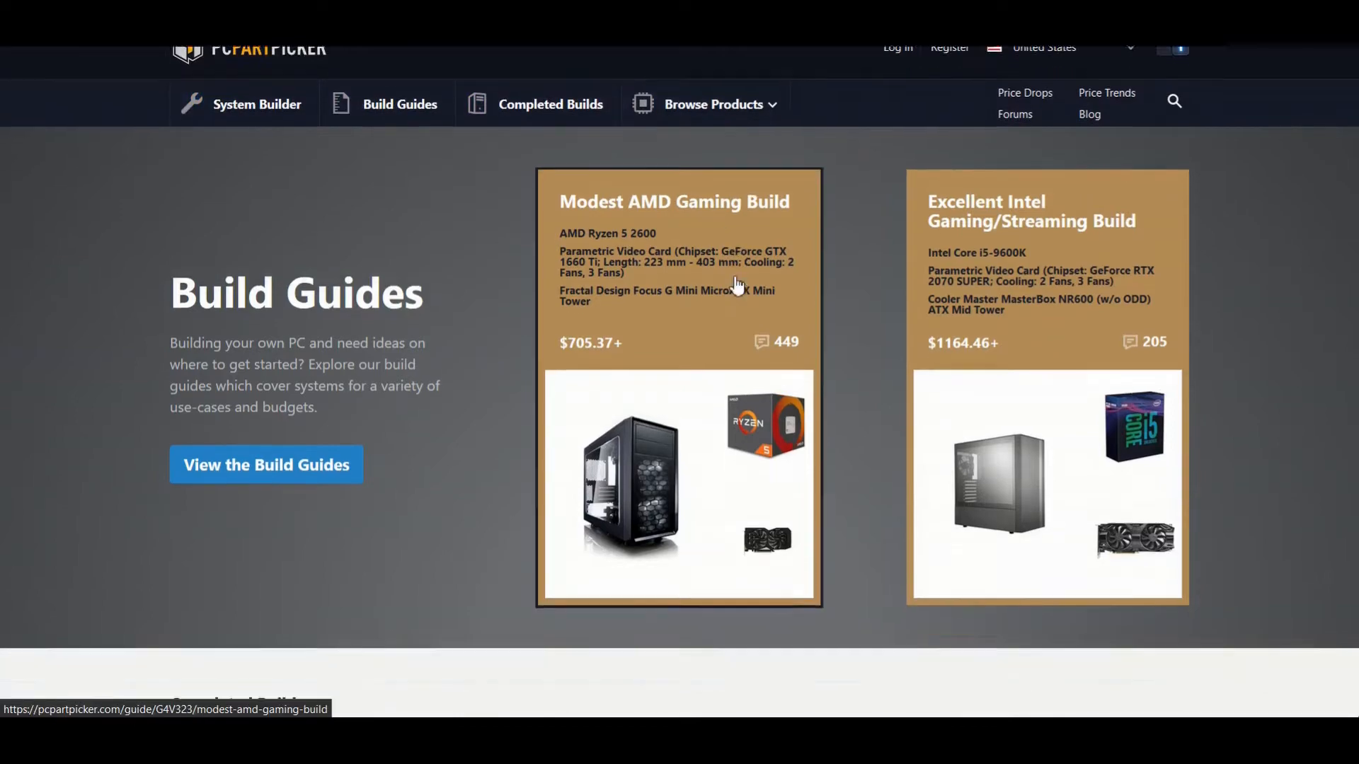
pyautogui.scroll(-3, 766, 319)
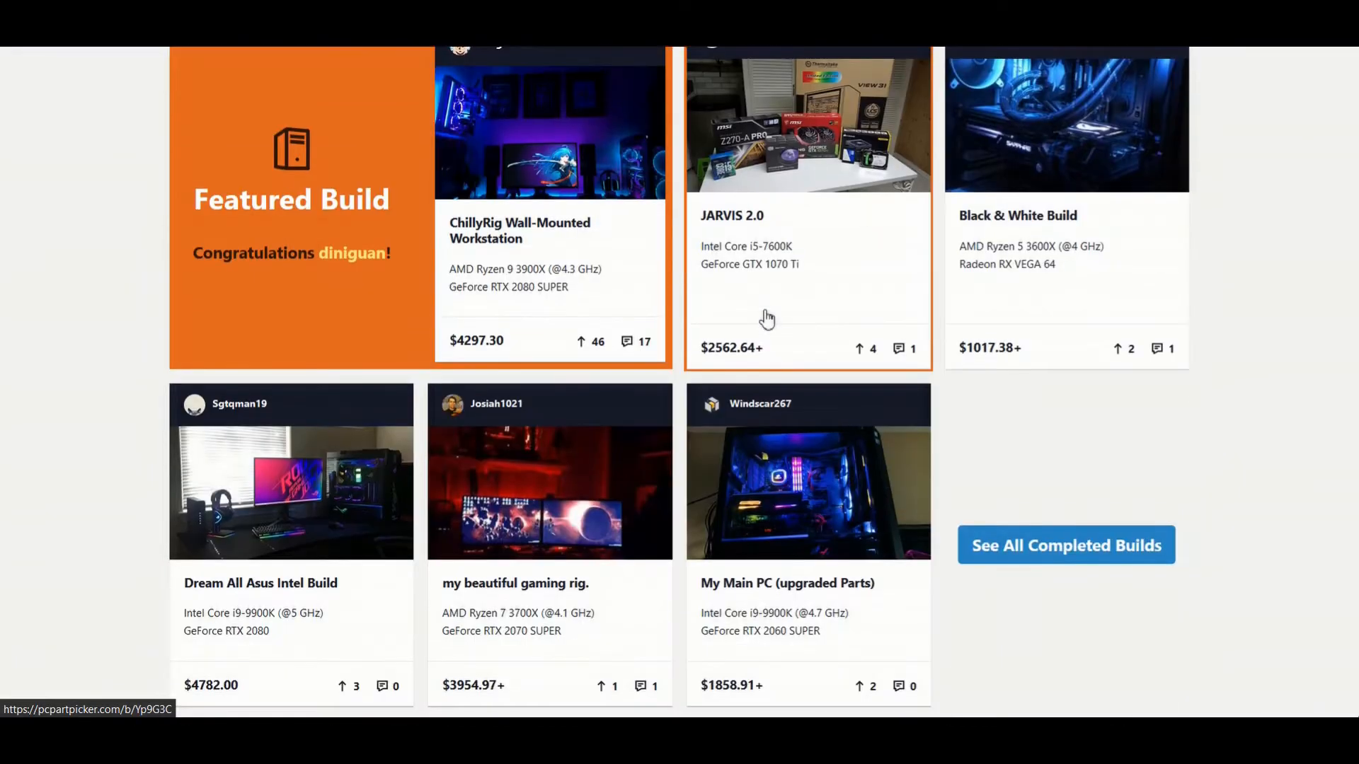
pyautogui.scroll(-5, 765, 315)
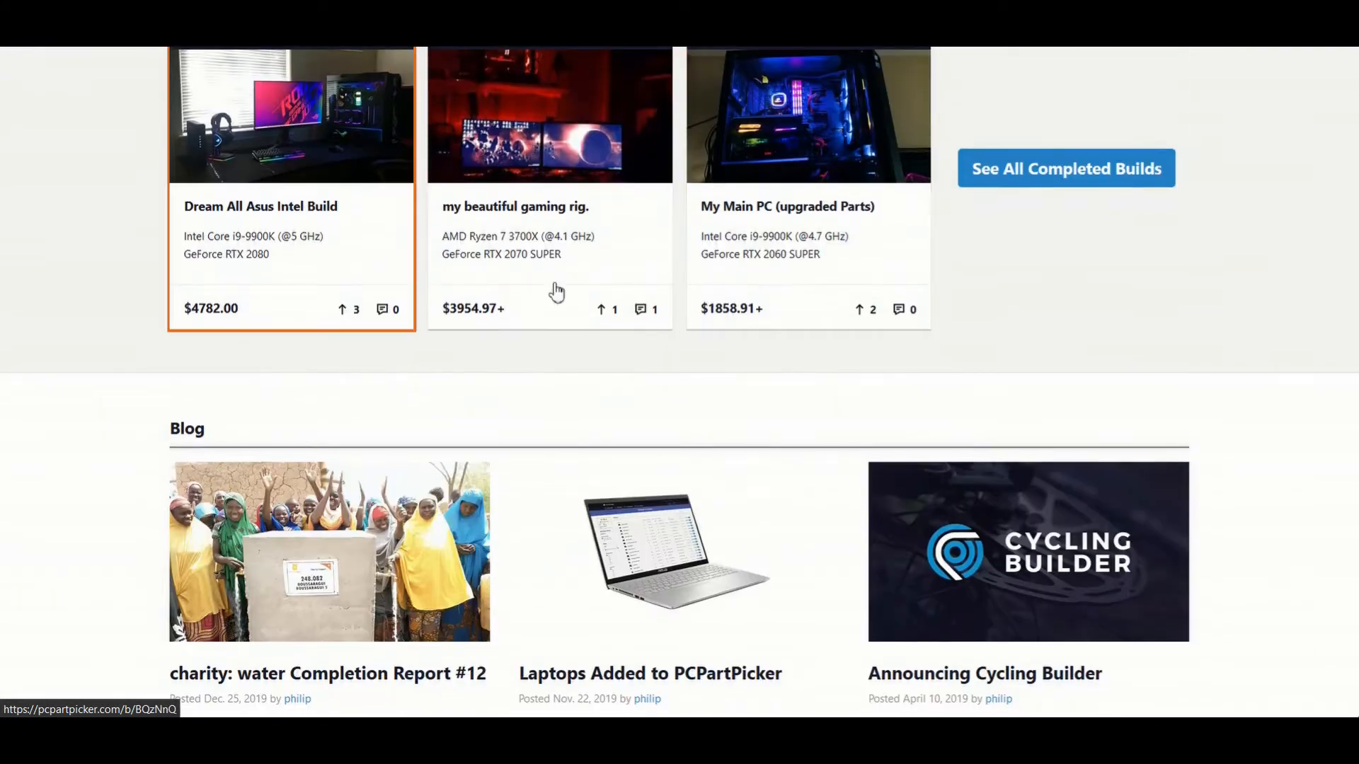
pyautogui.scroll(6, 554, 291)
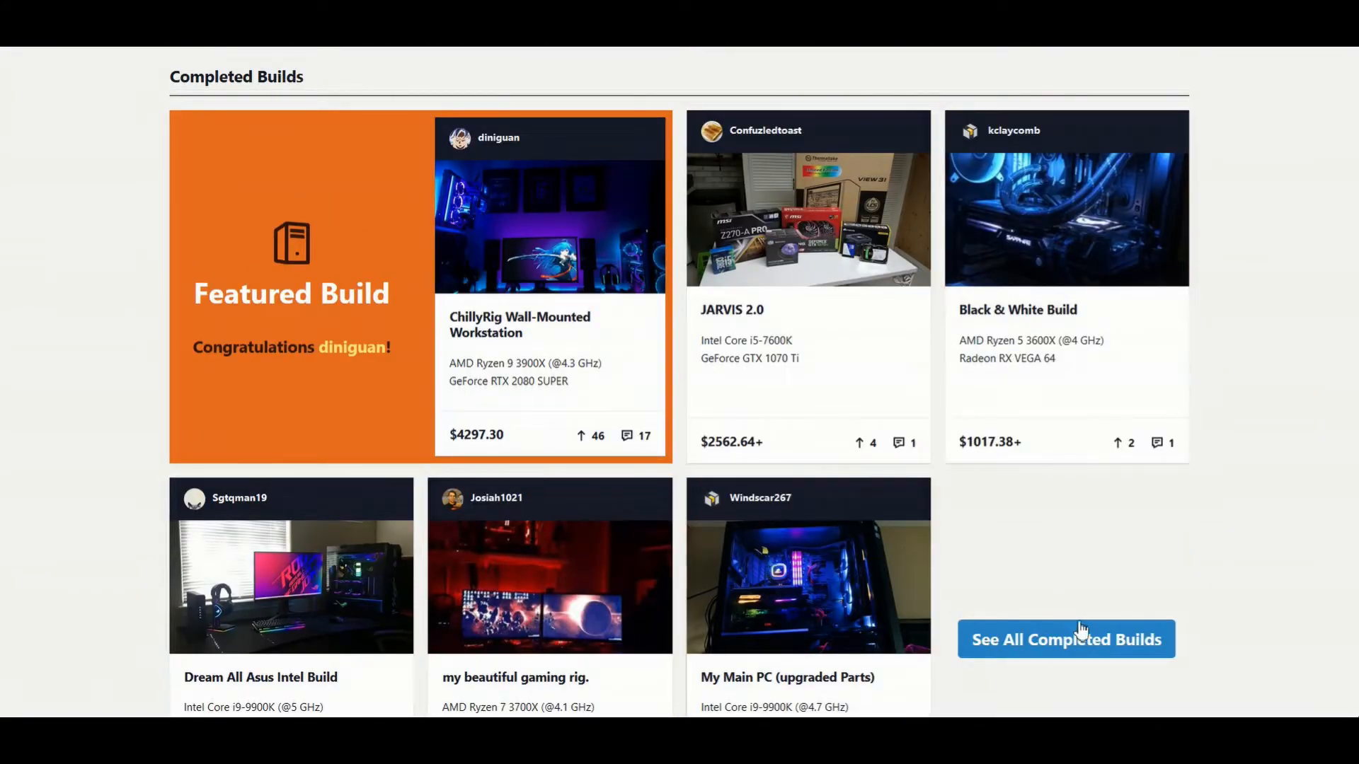
pyautogui.scroll(-10, 1040, 607)
pyautogui.scroll(-5, 644, 527)
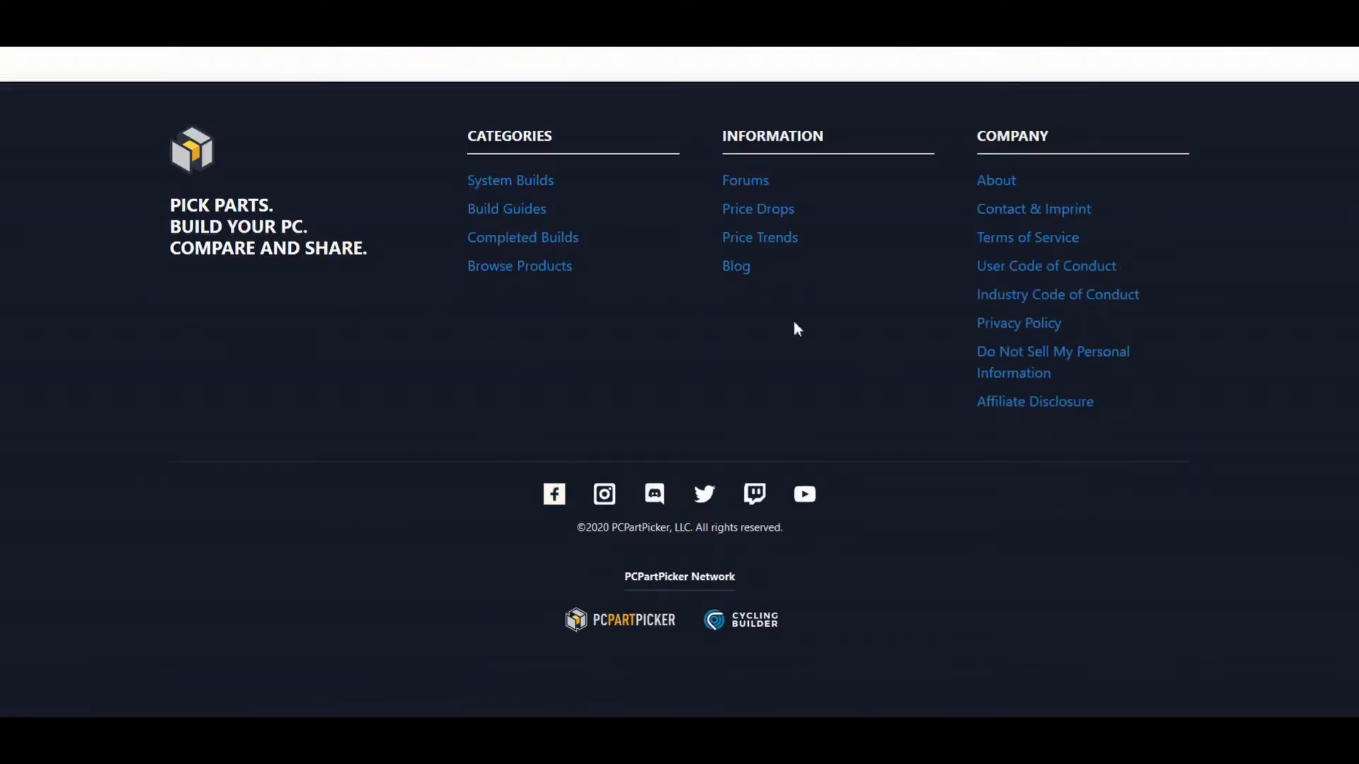
pyautogui.scroll(15, 795, 322)
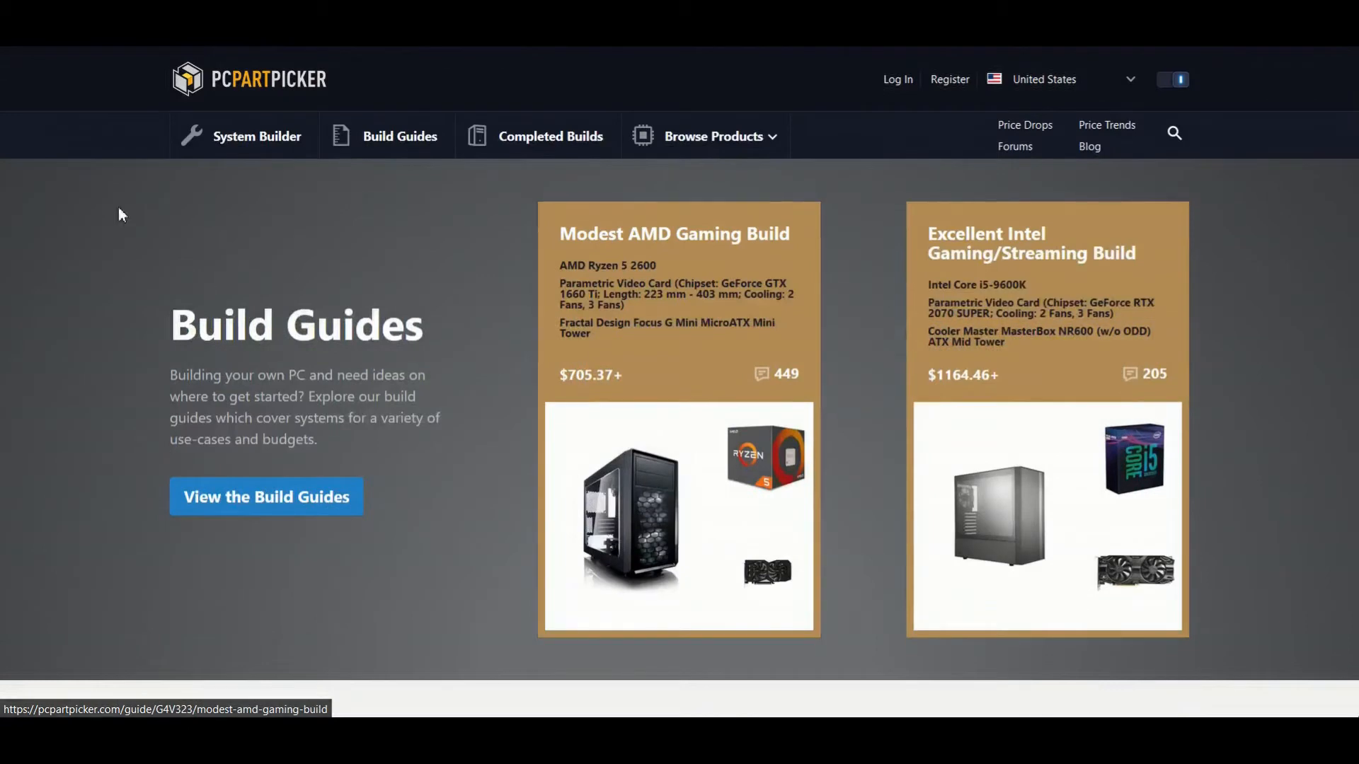
# Step: Open the CPU selection from the System Builder and look through the list of available processors
pyautogui.click(237, 138)
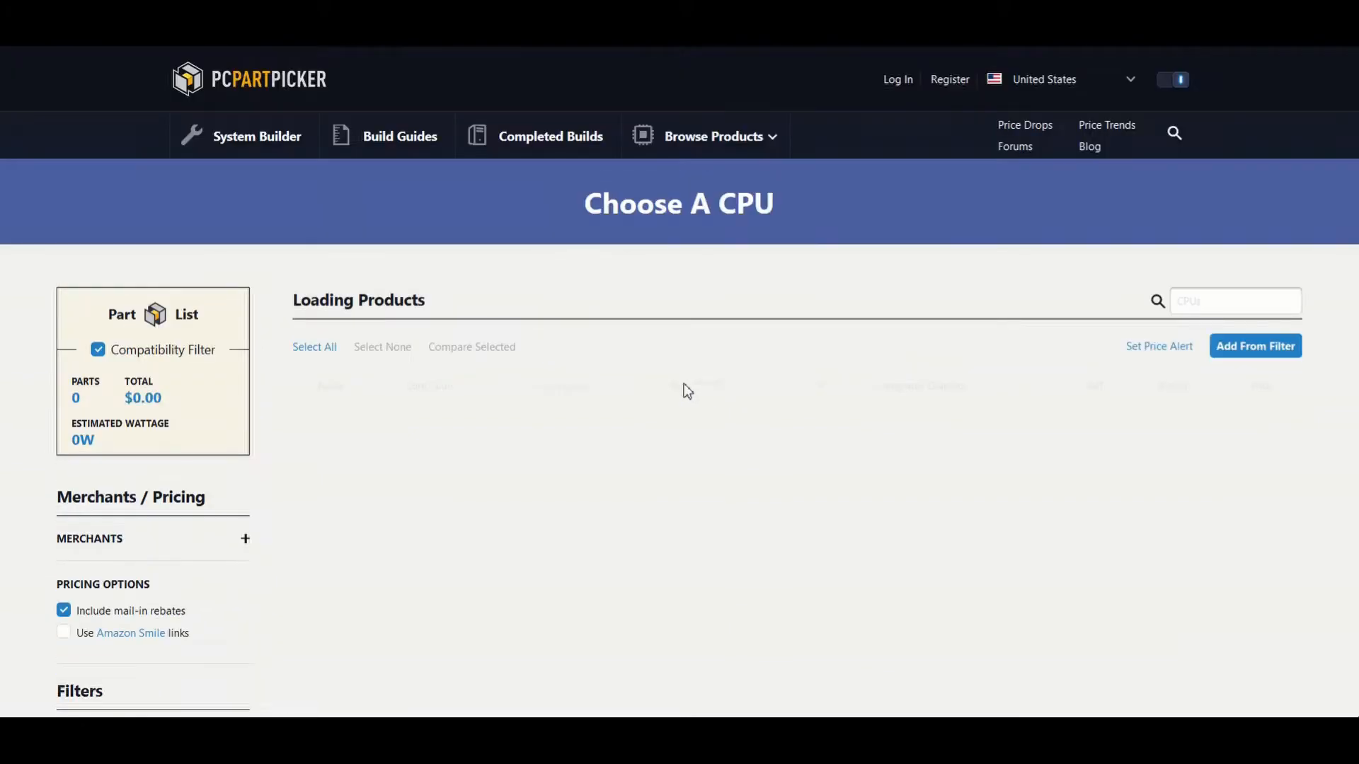
pyautogui.scroll(-5, 687, 391)
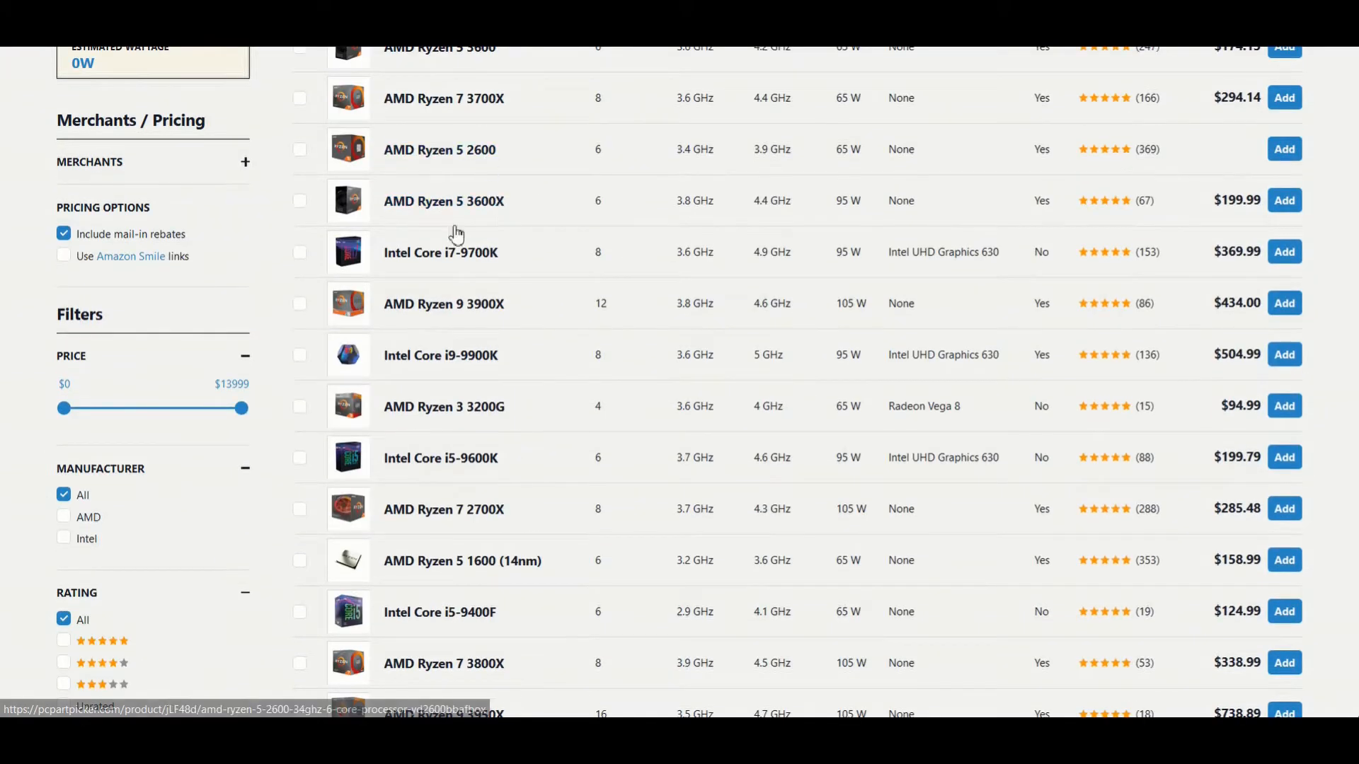
pyautogui.scroll(-10, 489, 552)
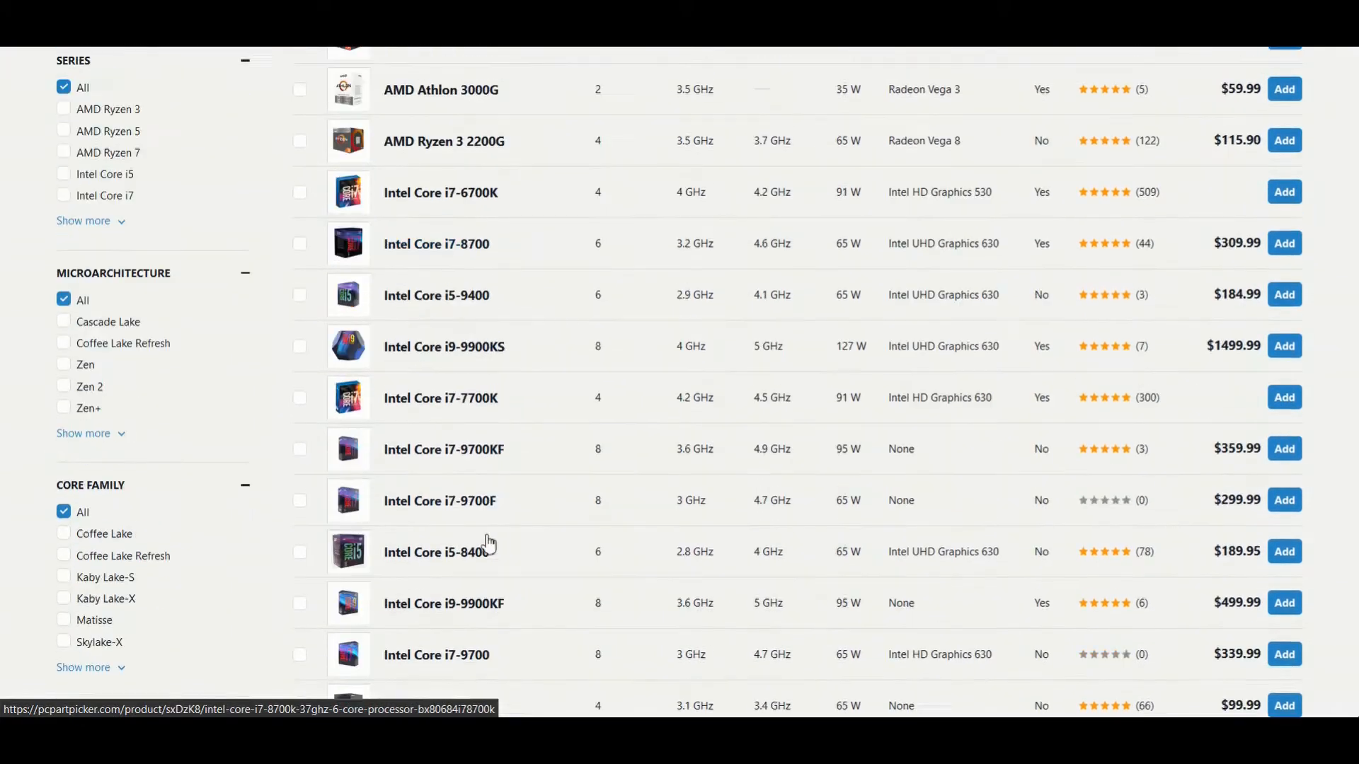
pyautogui.scroll(-20, 488, 543)
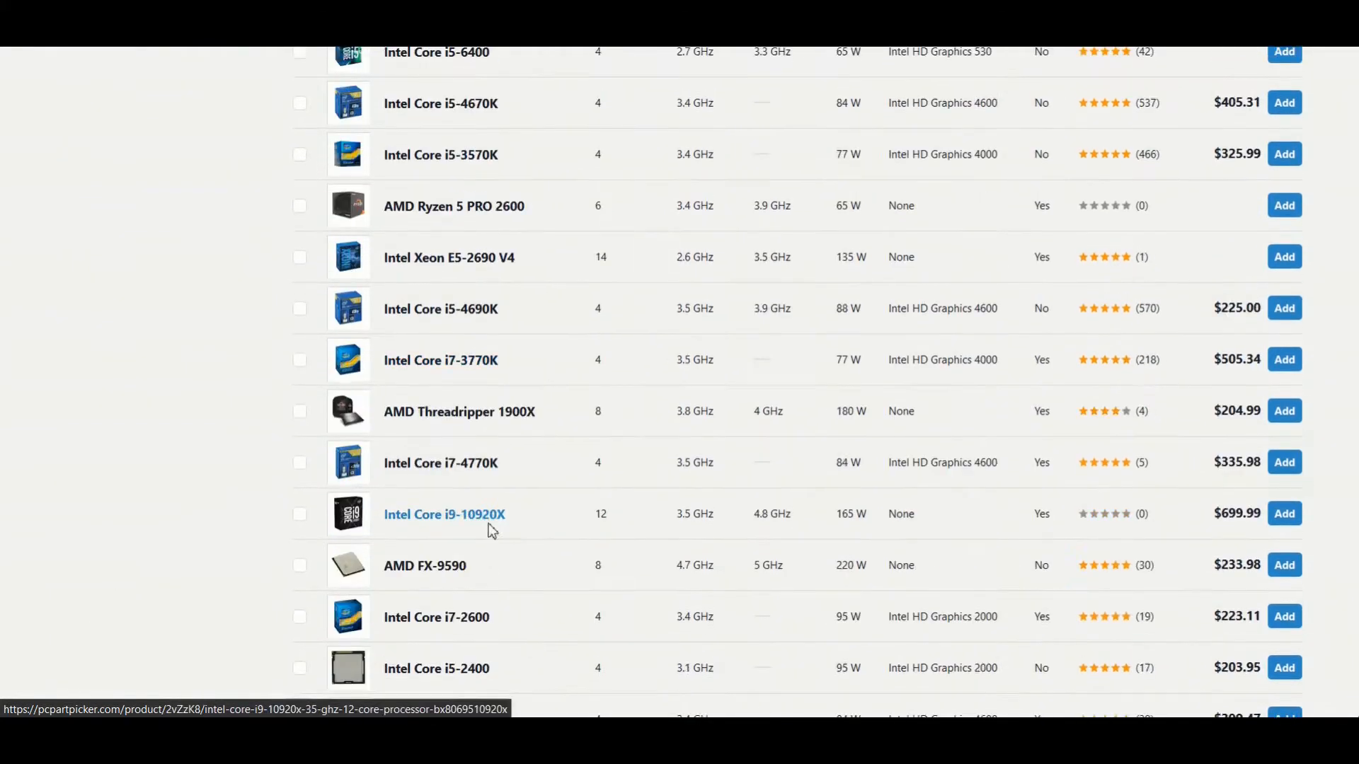
pyautogui.scroll(-15, 491, 530)
pyautogui.scroll(10, 490, 523)
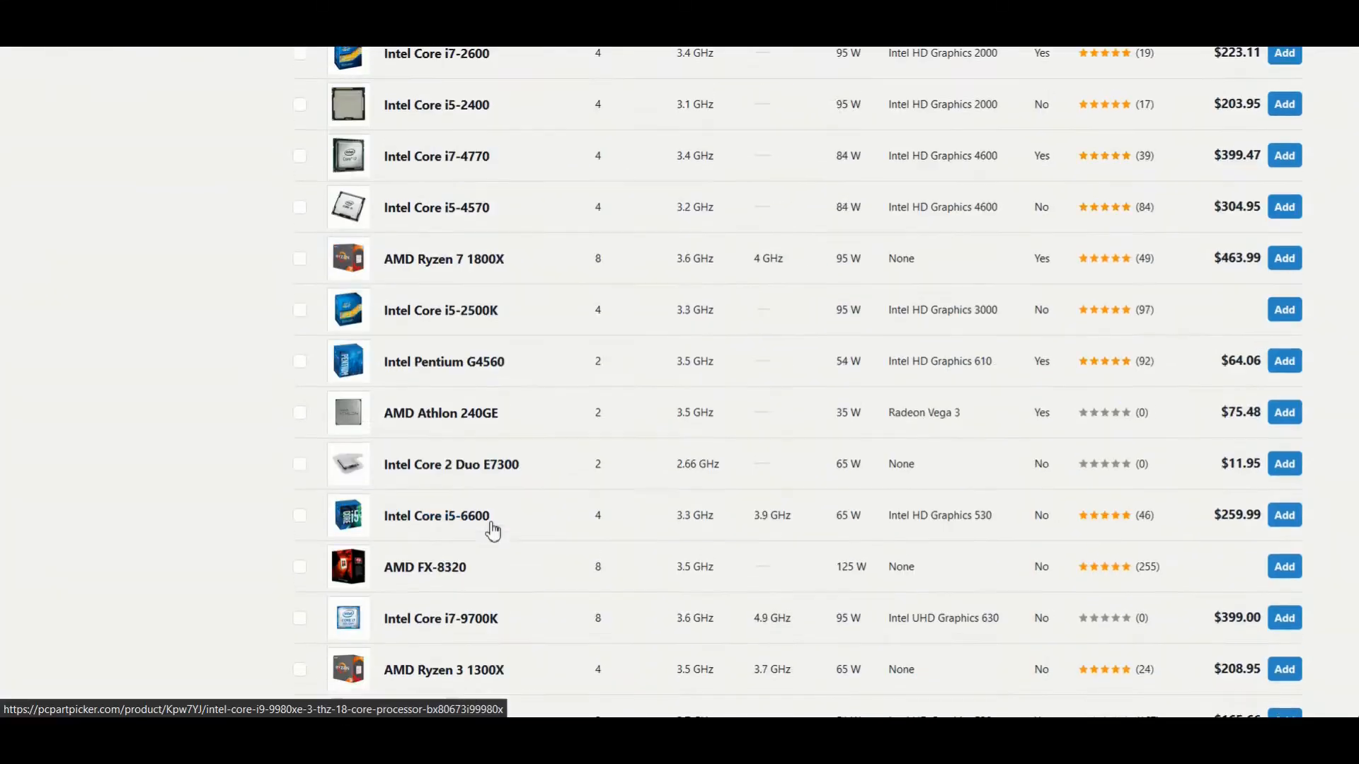
pyautogui.scroll(20, 493, 531)
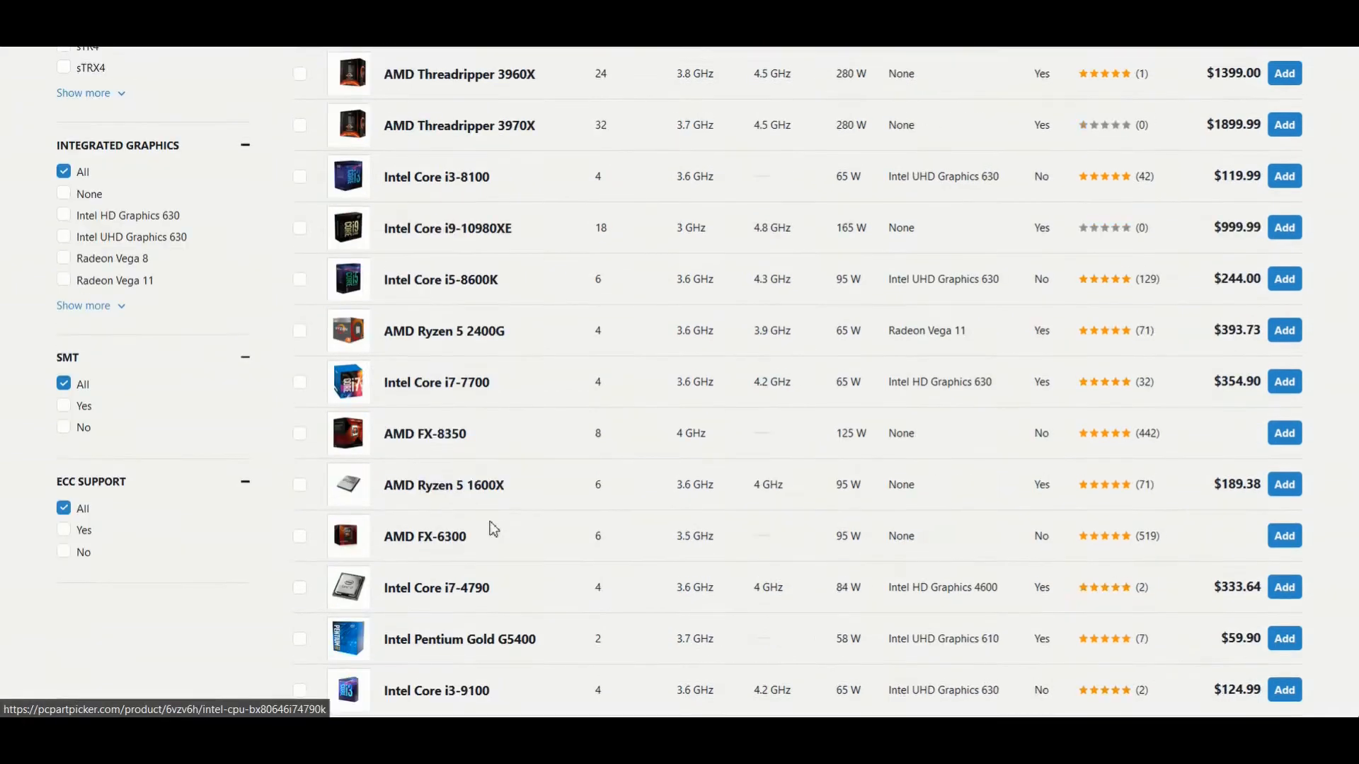
pyautogui.scroll(20, 494, 529)
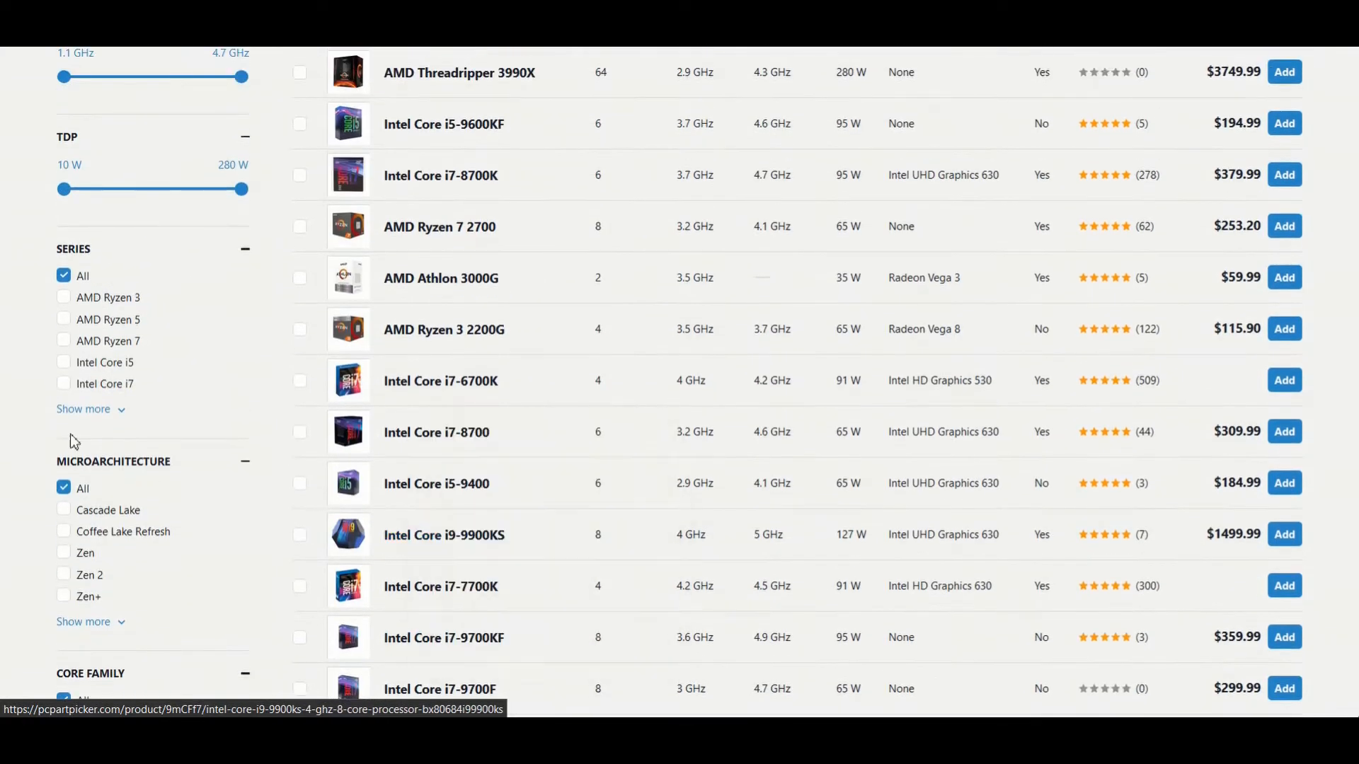
# Step: Examine the pricing options and filters offered for the CPU list, such as price, manufacturer, core family and socket
pyautogui.scroll(10, 70, 191)
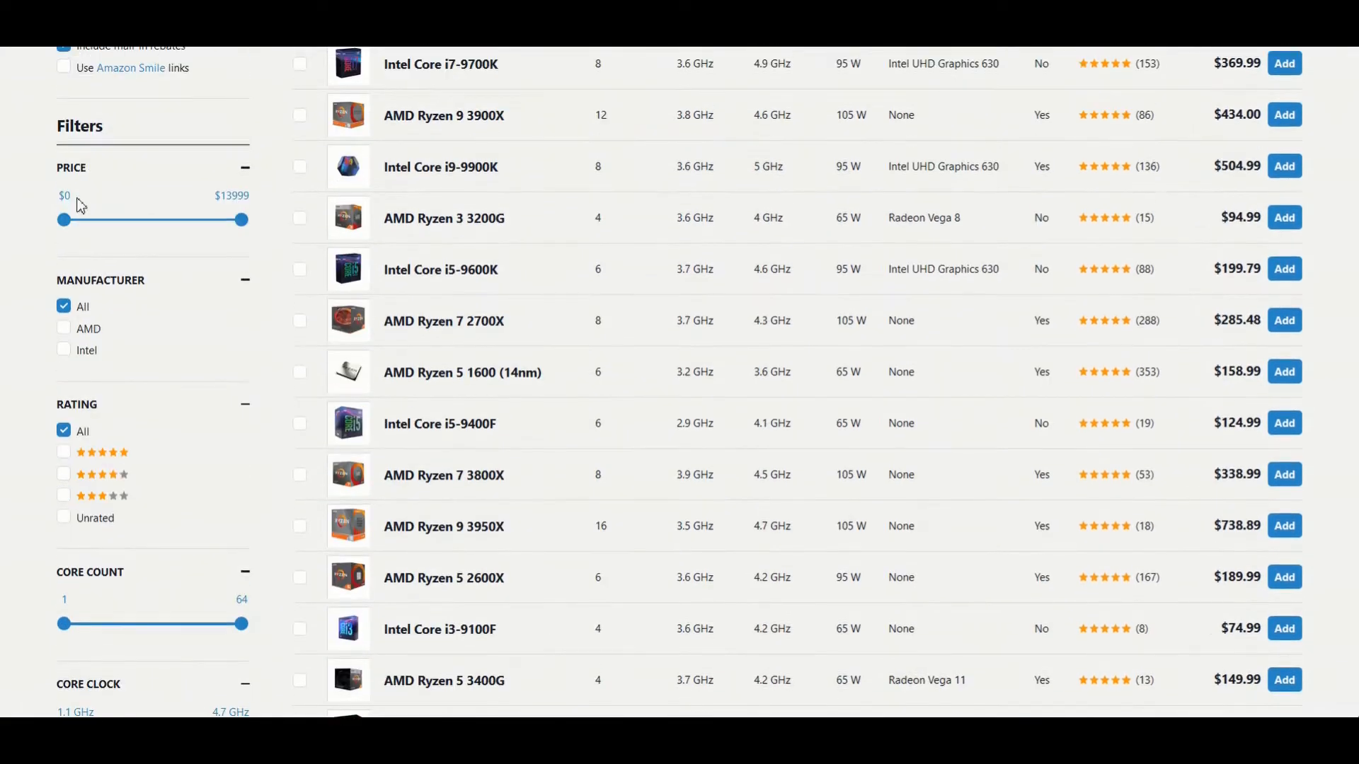
pyautogui.scroll(5, 73, 149)
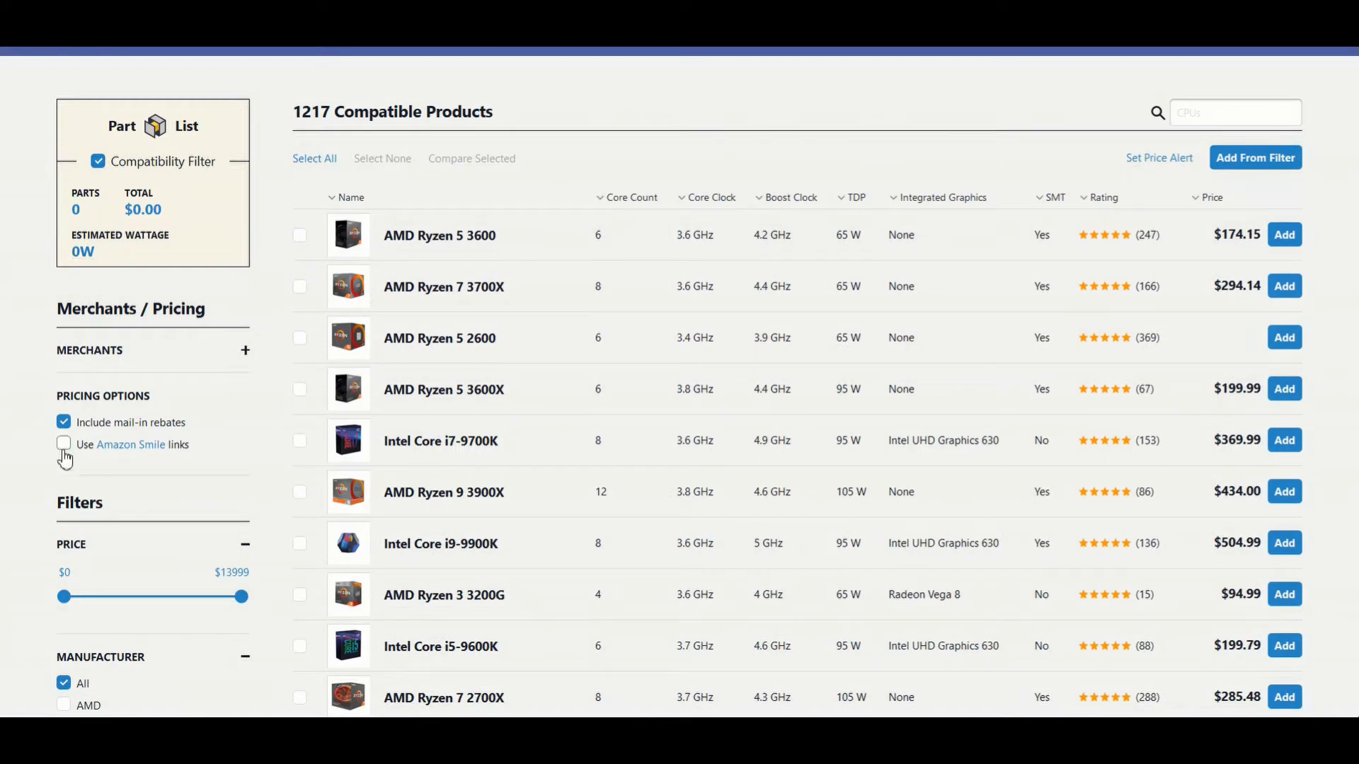
pyautogui.scroll(-20, 64, 459)
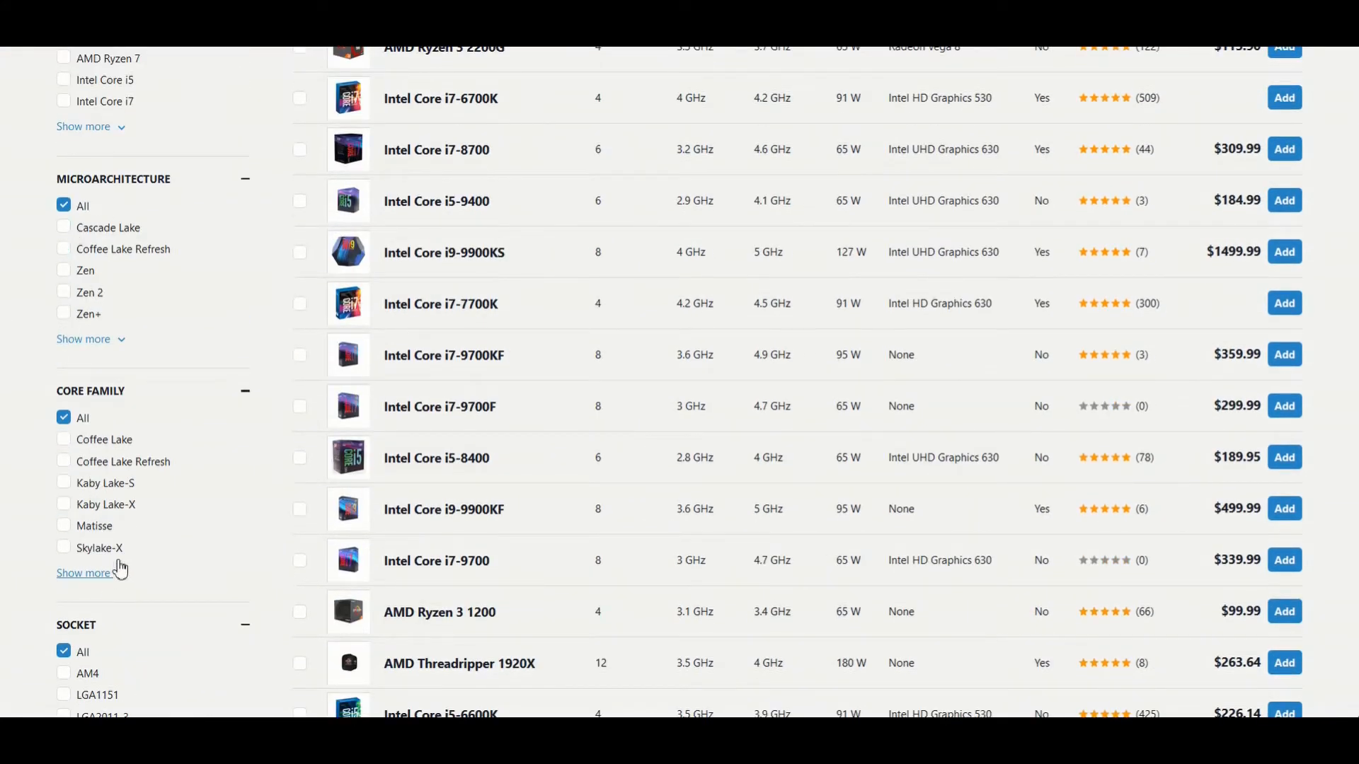
pyautogui.scroll(20, 120, 570)
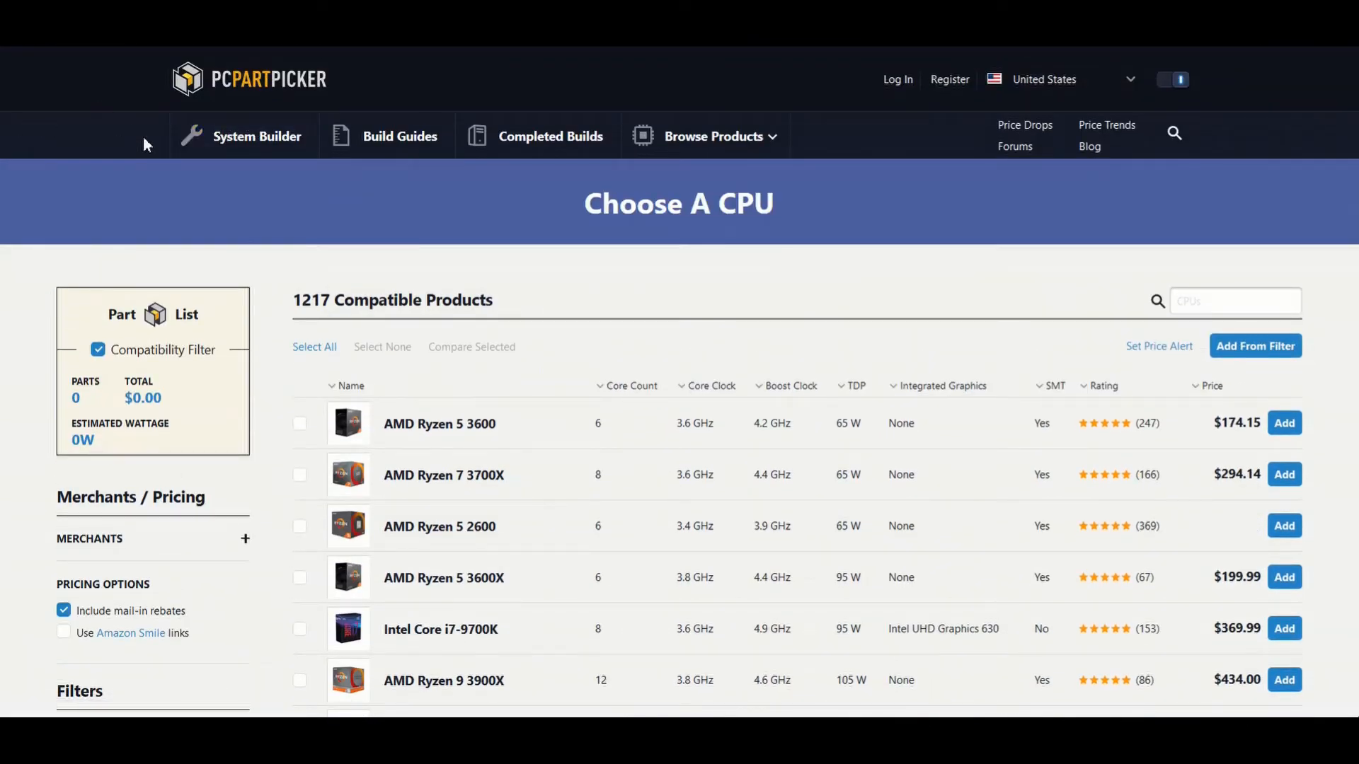
pyautogui.scroll(-1, 536, 294)
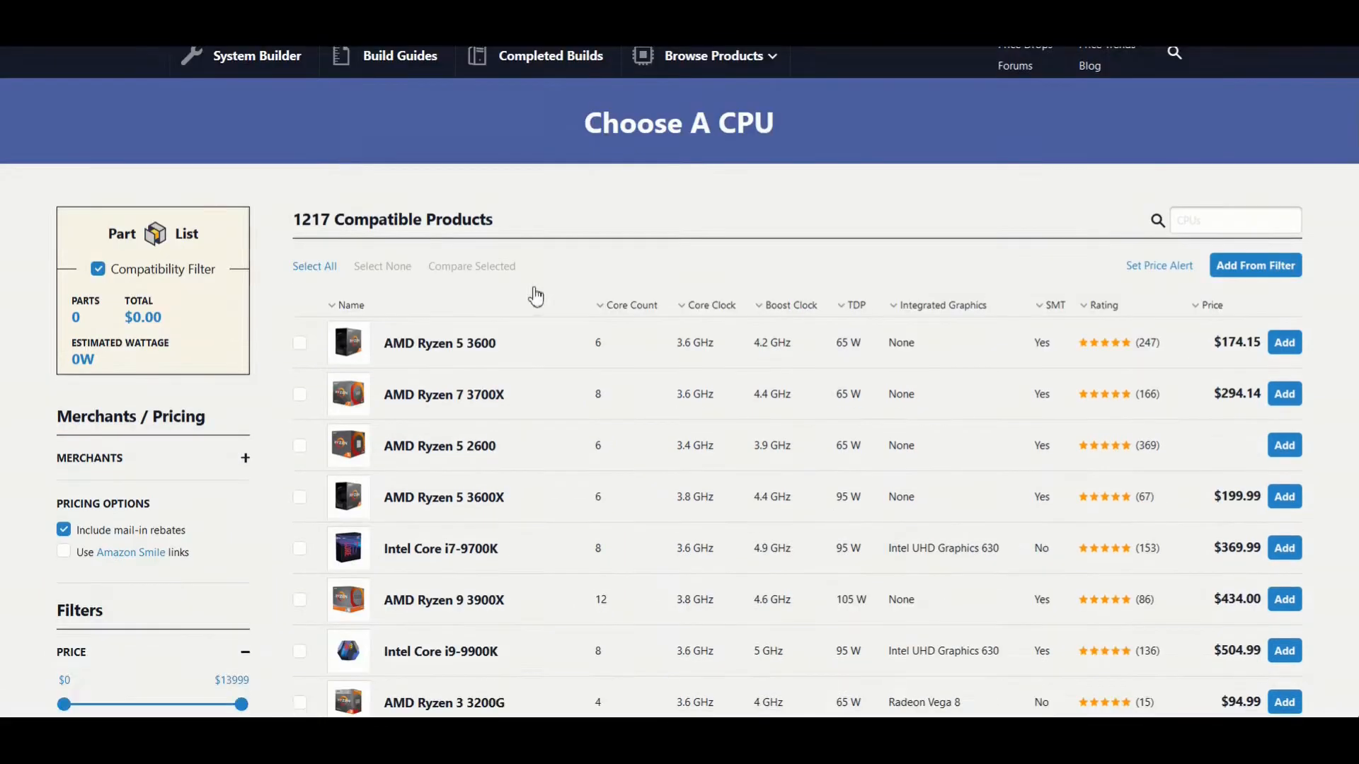
pyautogui.scroll(-1, 370, 323)
pyautogui.scroll(3, 836, 279)
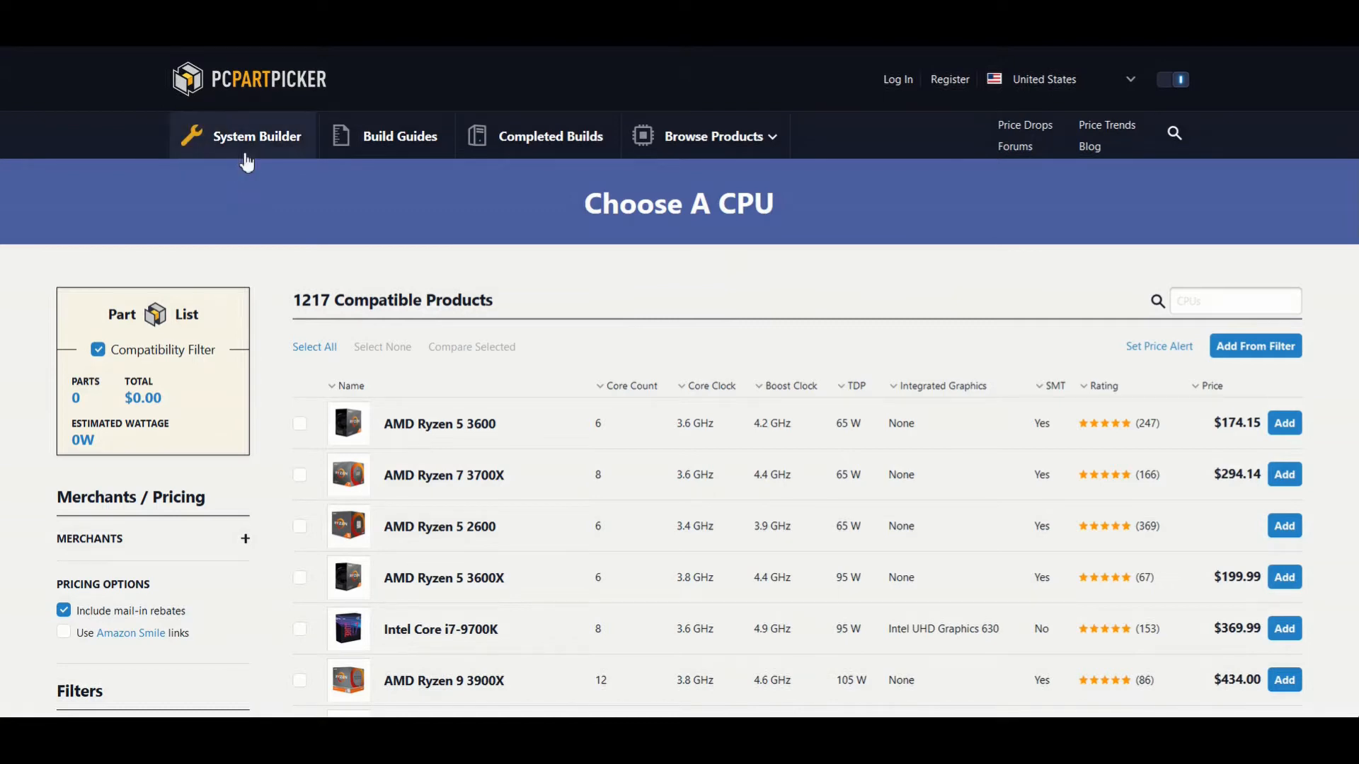
# Step: Return to the System Builder and add the Corsair H100i RGB PLATINUM SE liquid cooler as the CPU cooler
pyautogui.click(242, 145)
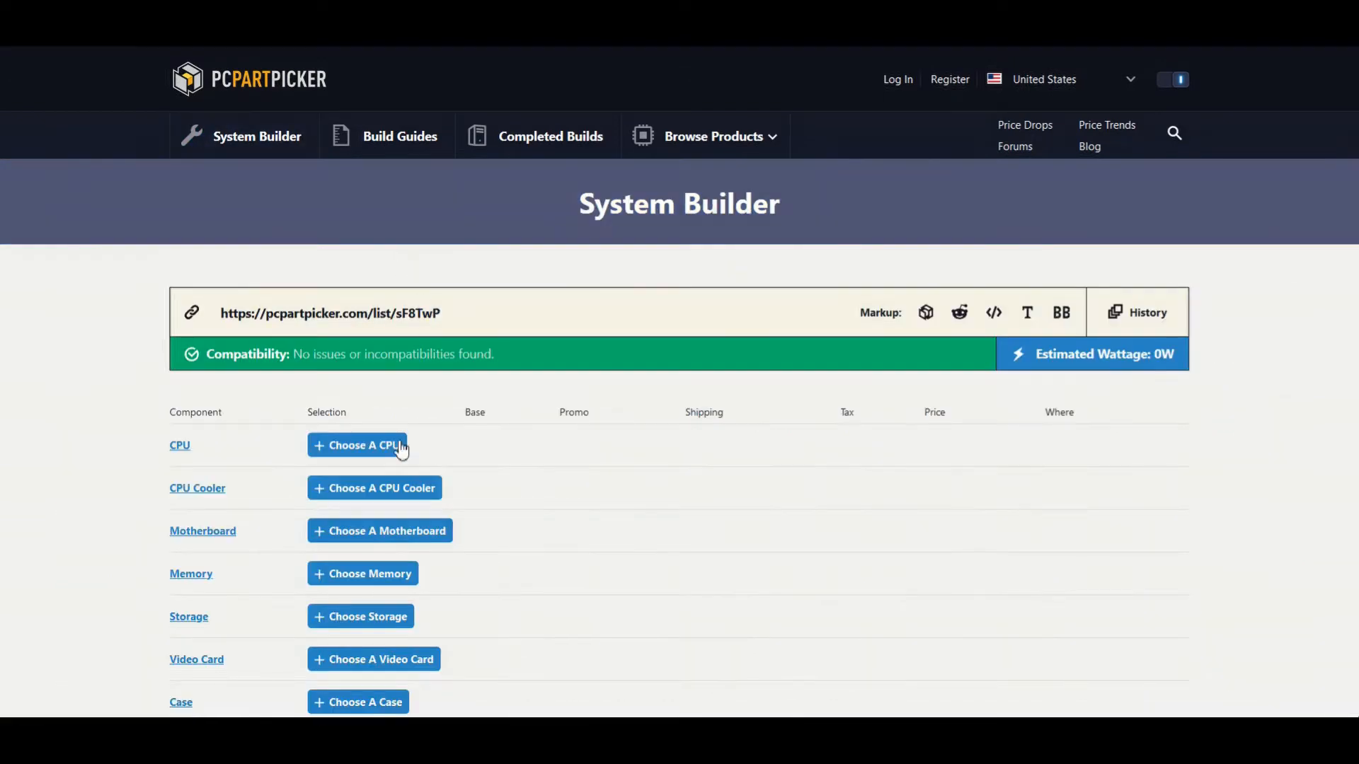
pyautogui.scroll(-3, 448, 494)
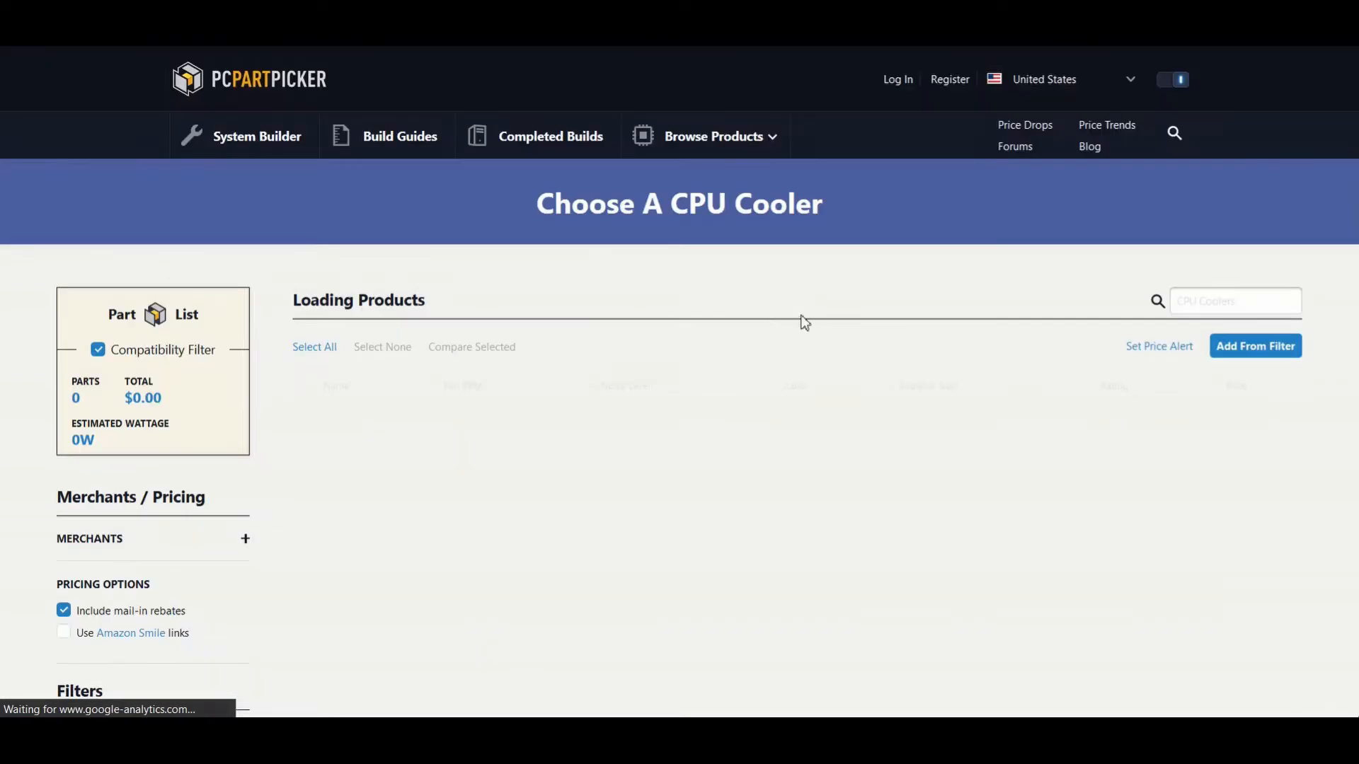
pyautogui.scroll(-1, 1076, 496)
pyautogui.scroll(-2, 1076, 496)
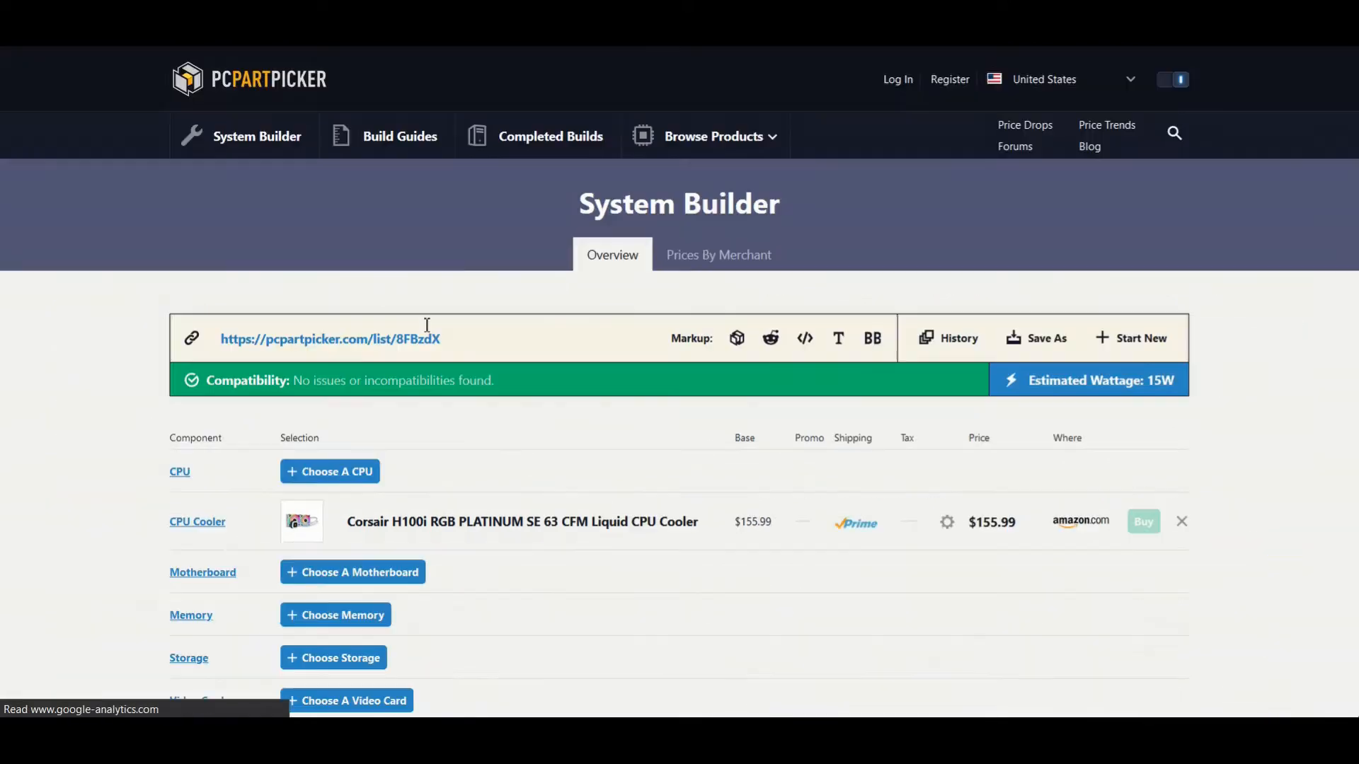
# Step: Add the AMD Ryzen 7 3700X to the build as the CPU
pyautogui.click(312, 486)
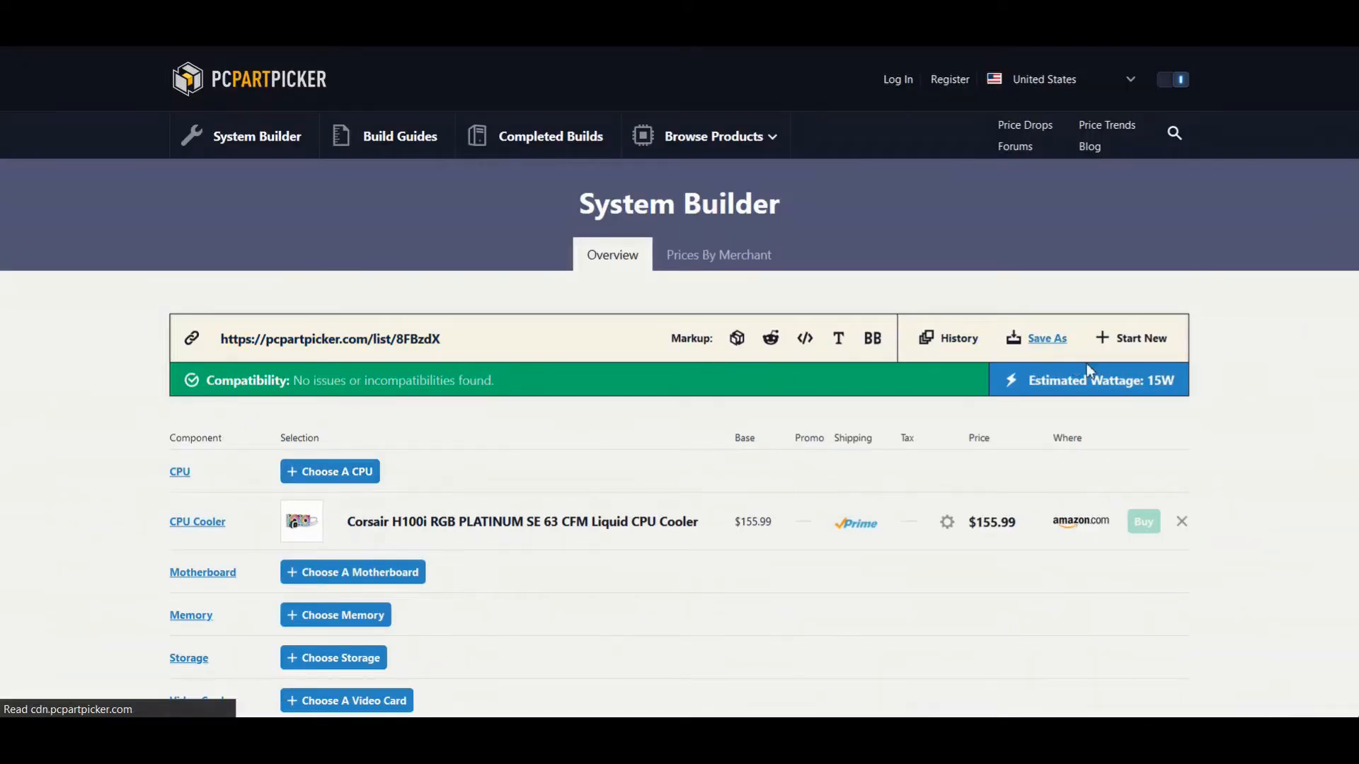
pyautogui.scroll(-1, 1081, 424)
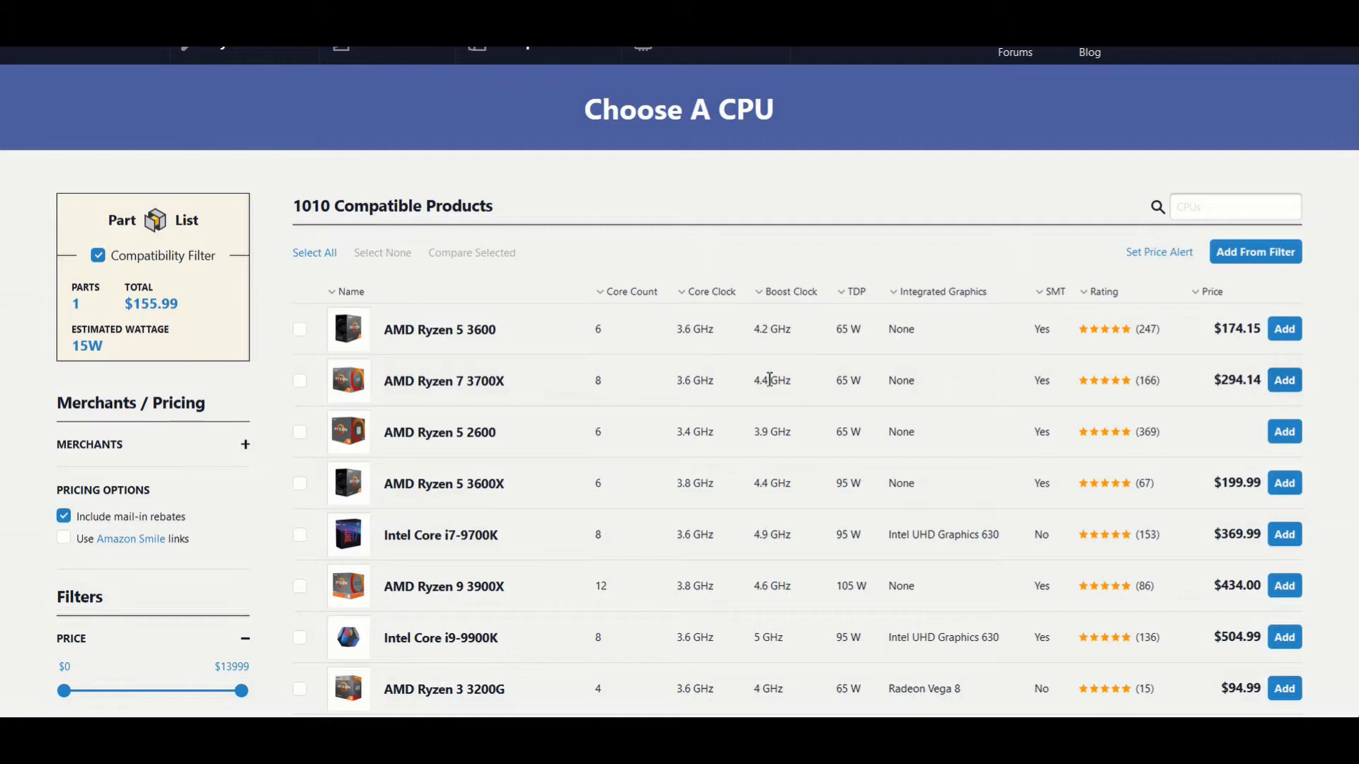
pyautogui.click(1285, 380)
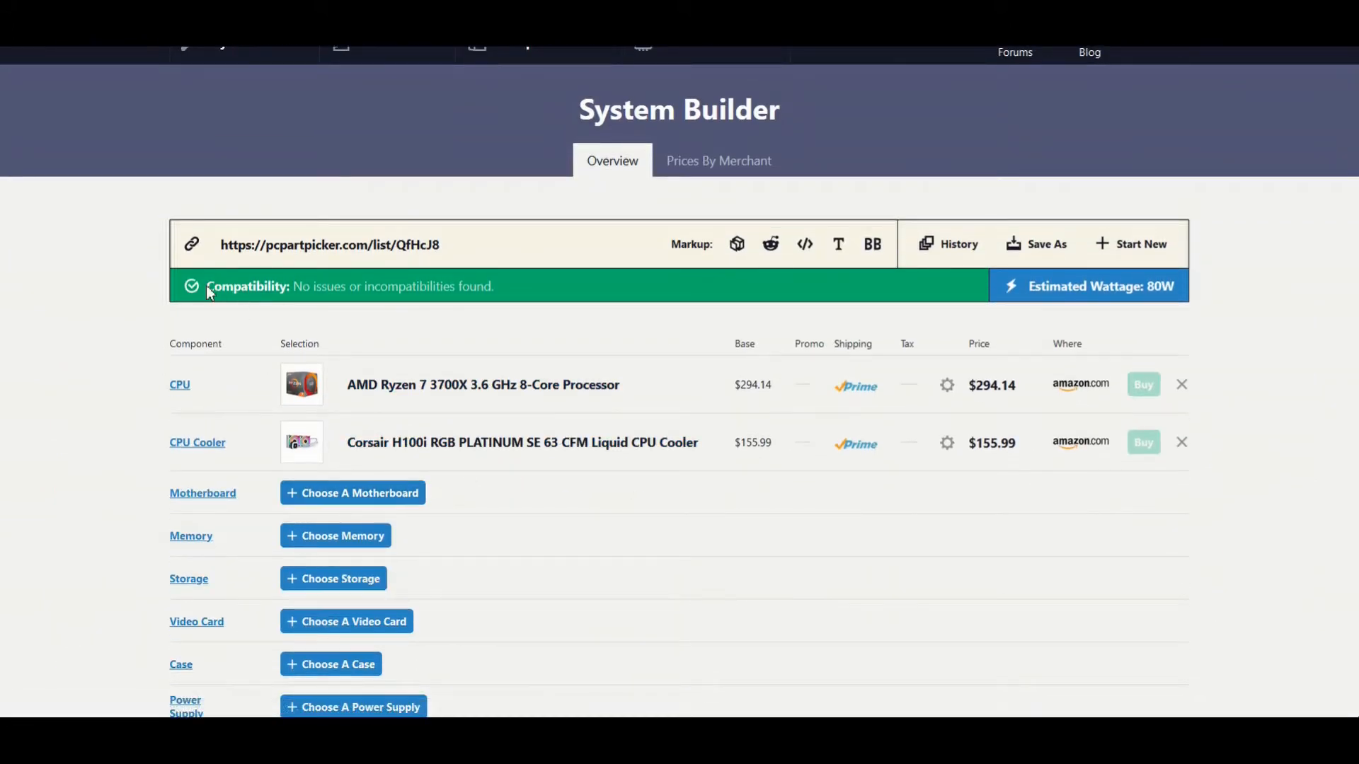
# Step: Try the MSI B450 TOMAHAWK MAX as the build's motherboard
pyautogui.click(373, 493)
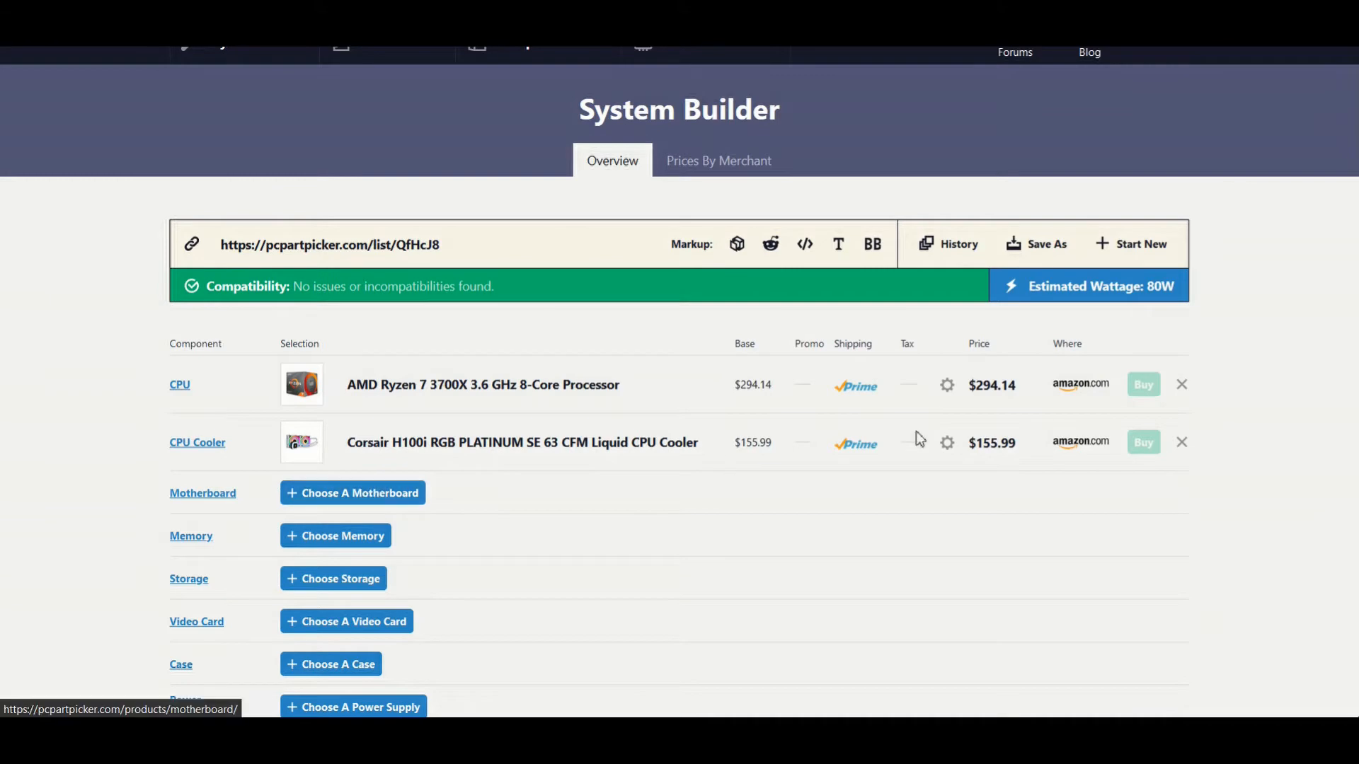
pyautogui.scroll(-3, 893, 443)
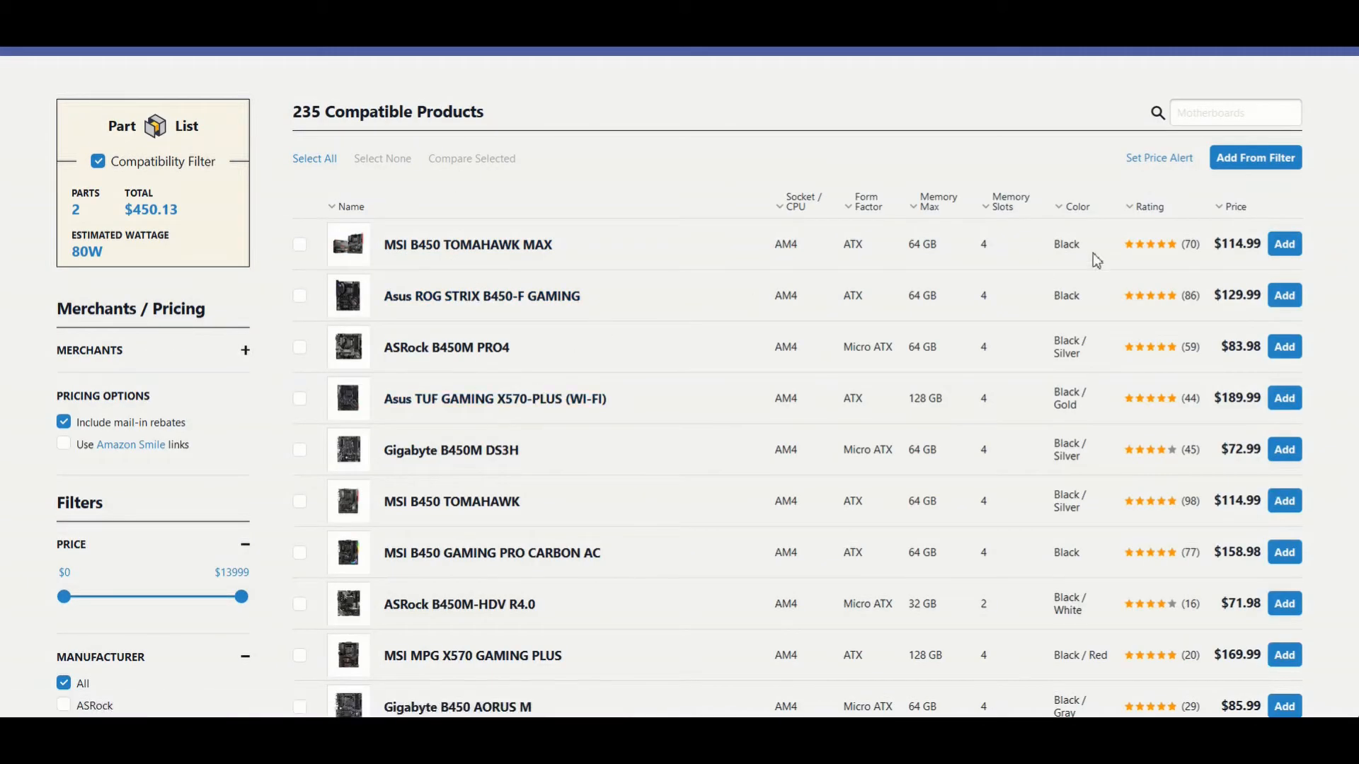
pyautogui.click(1282, 254)
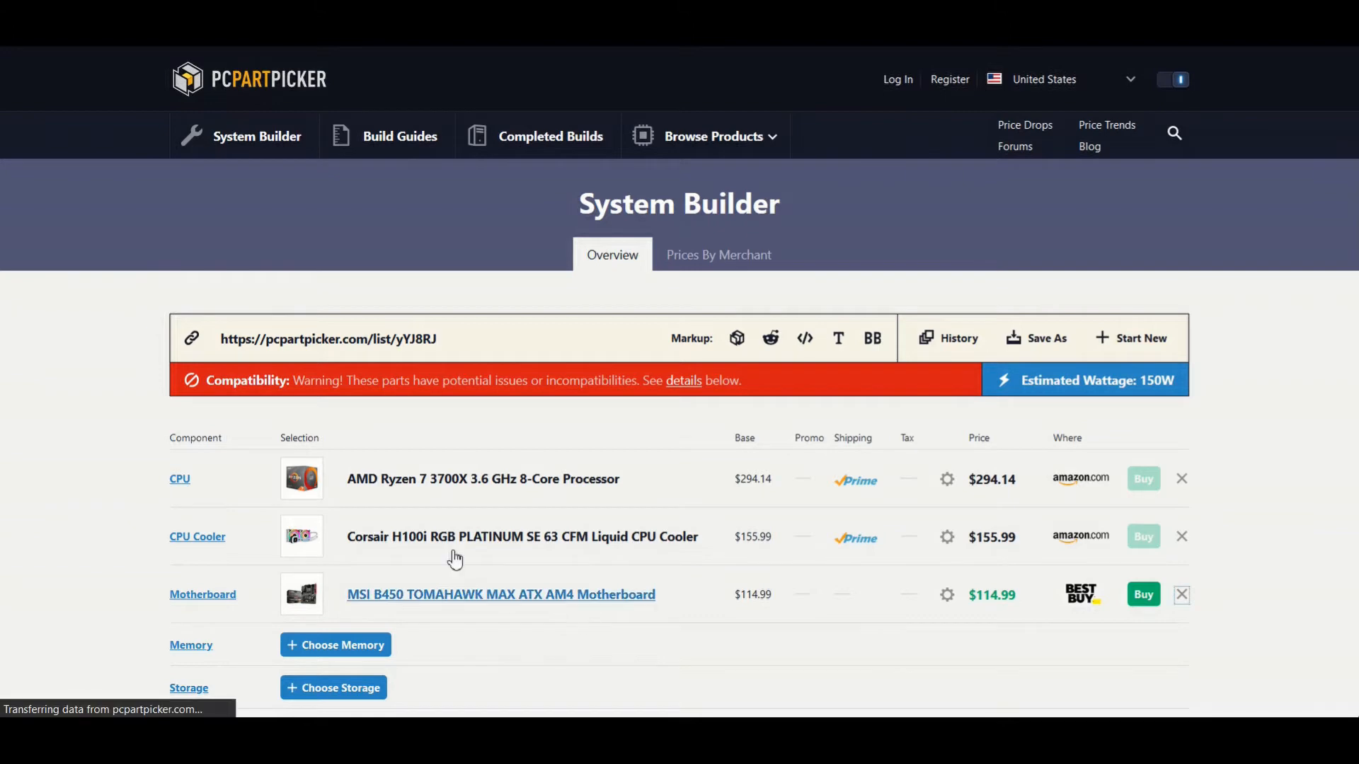
# Step: Add the Asus TUF GAMING X570-PLUS (WI-FI) to the build as the motherboard
pyautogui.click(369, 589)
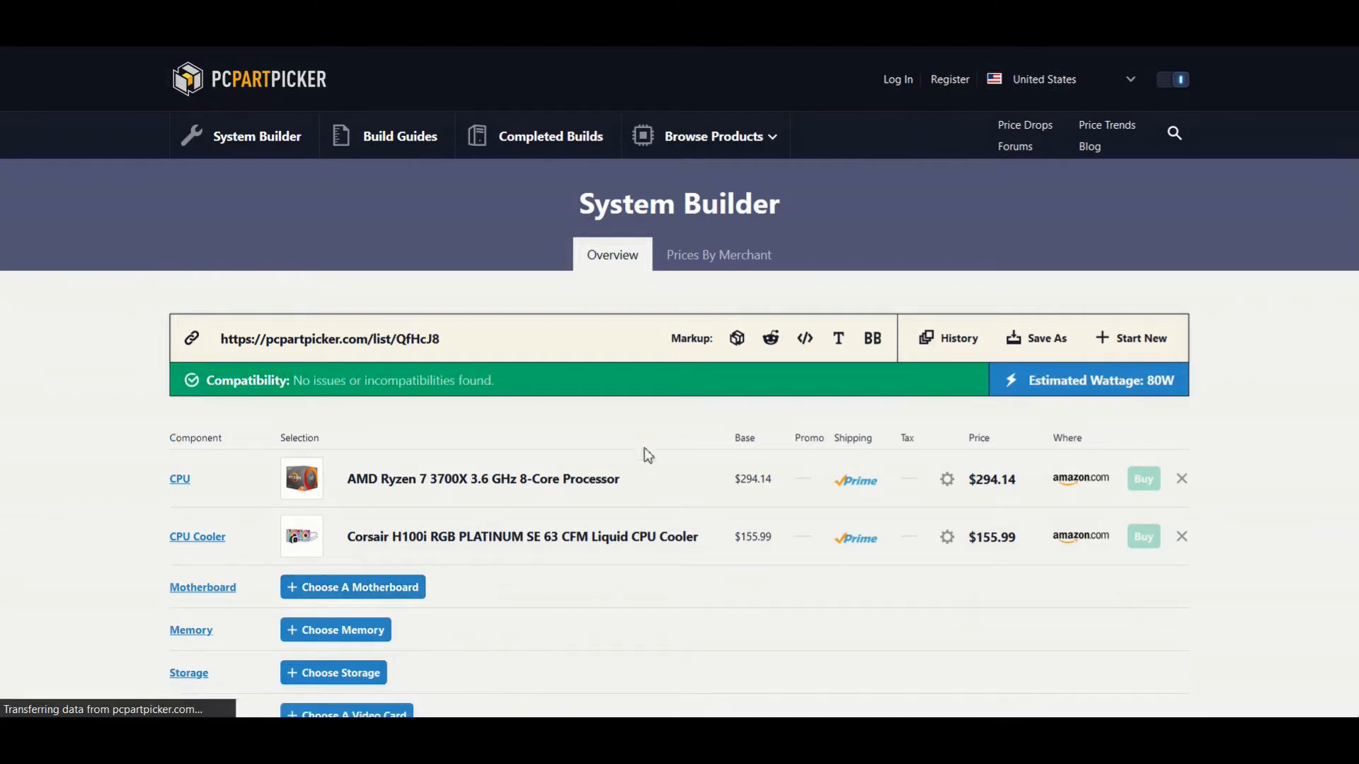
pyautogui.scroll(-4, 642, 436)
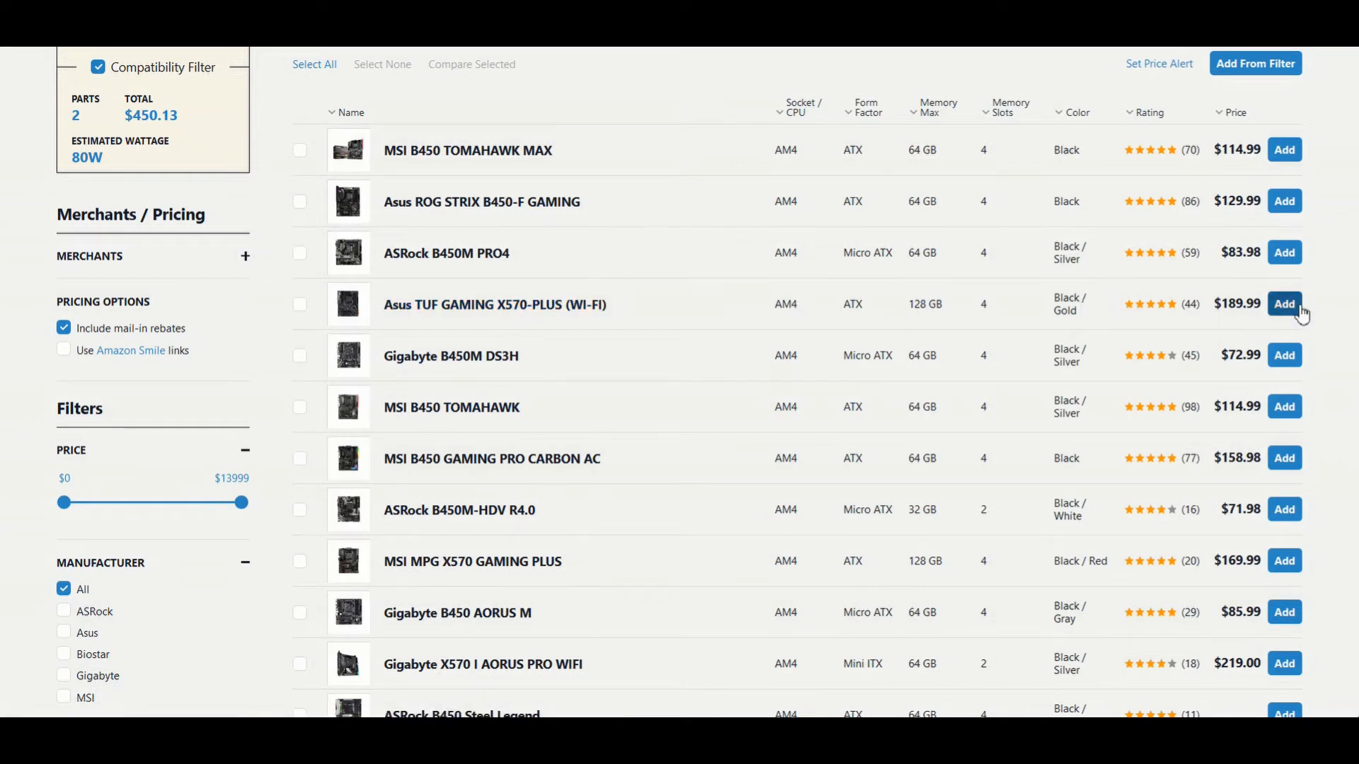
pyautogui.click(1300, 311)
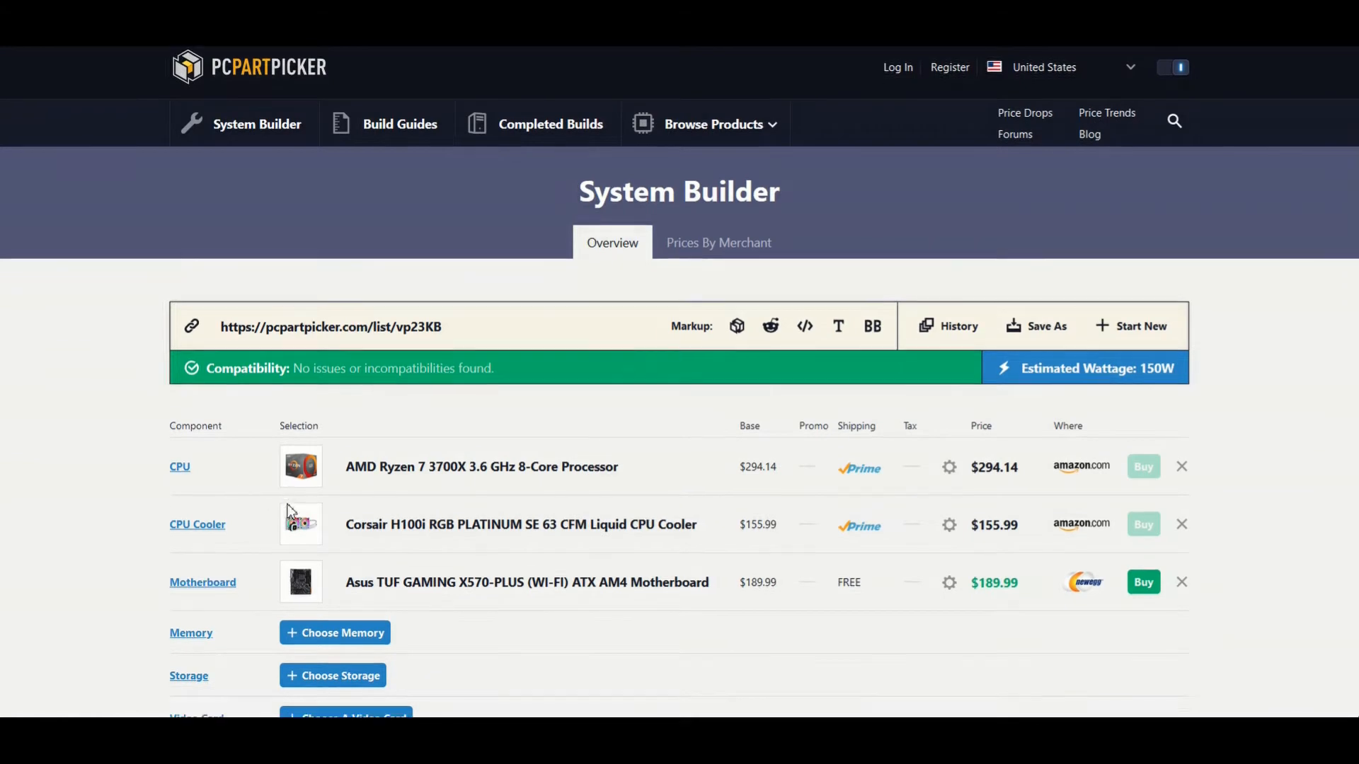
# Step: Open the video card selection for the build and look through the compatible cards and the available filters
pyautogui.scroll(-3, 284, 515)
pyautogui.scroll(-3, 301, 507)
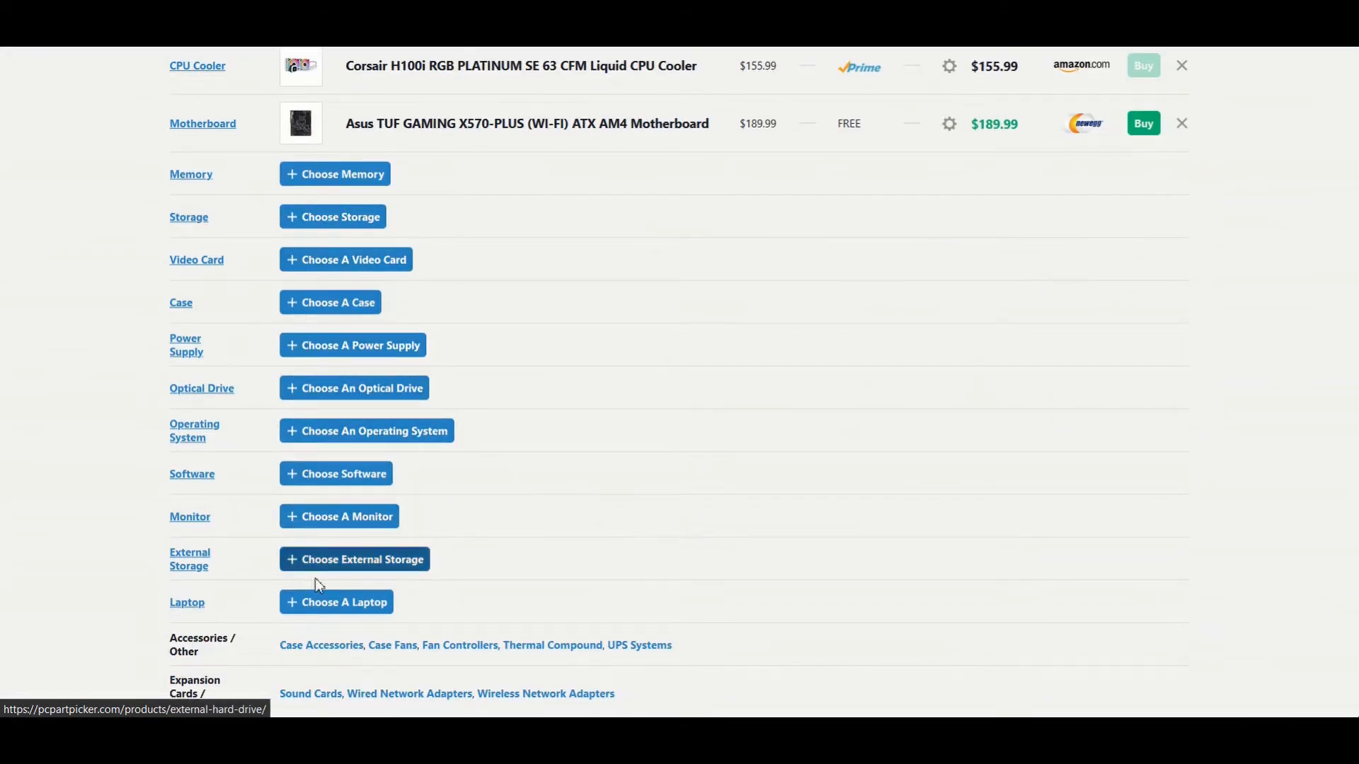
pyautogui.click(347, 260)
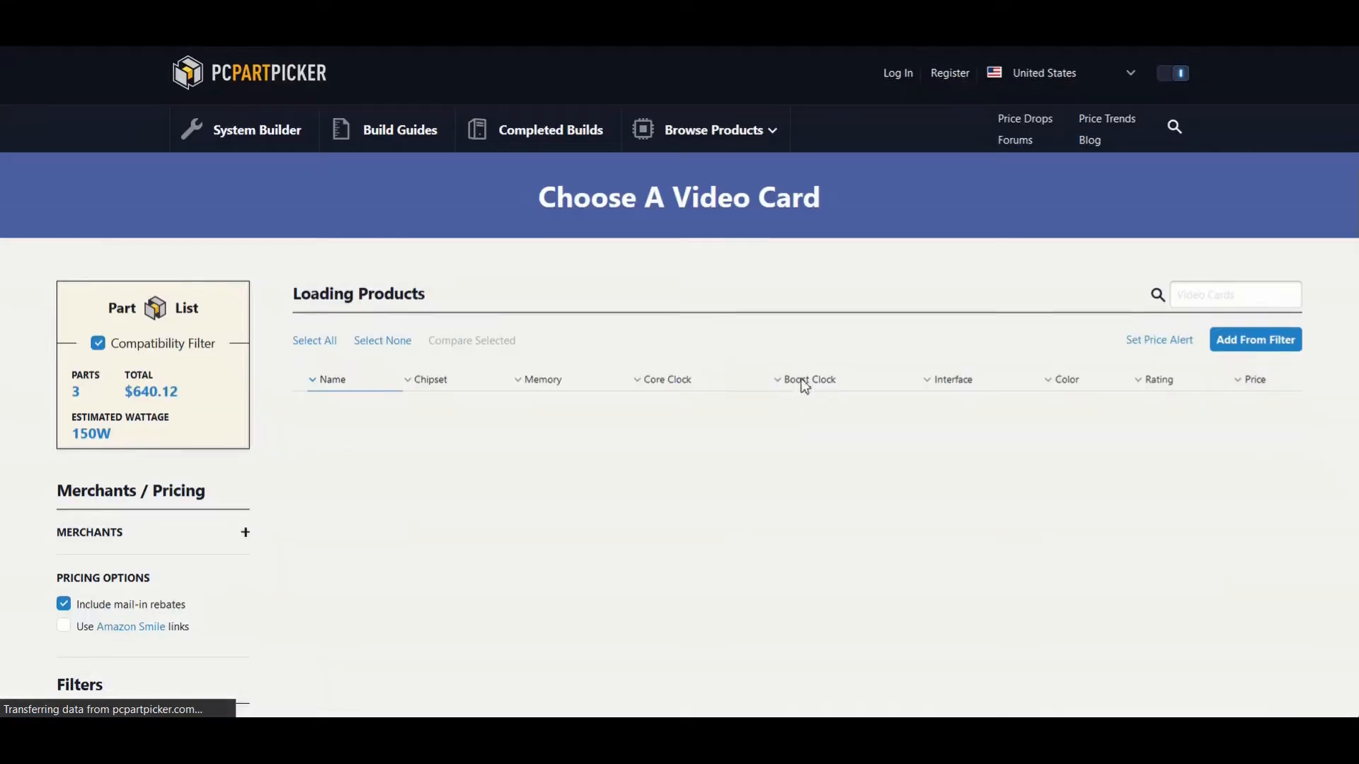
pyautogui.scroll(-3, 784, 367)
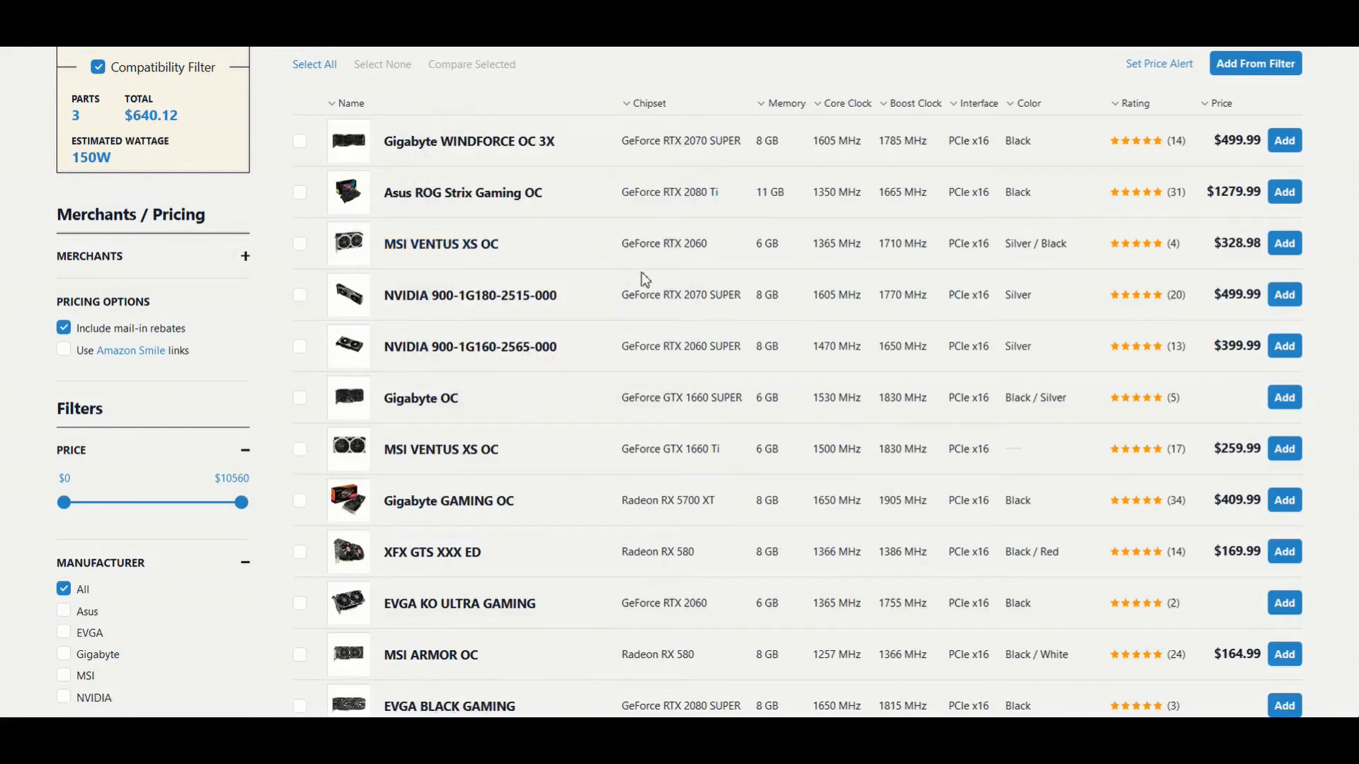
pyautogui.scroll(-6, 667, 546)
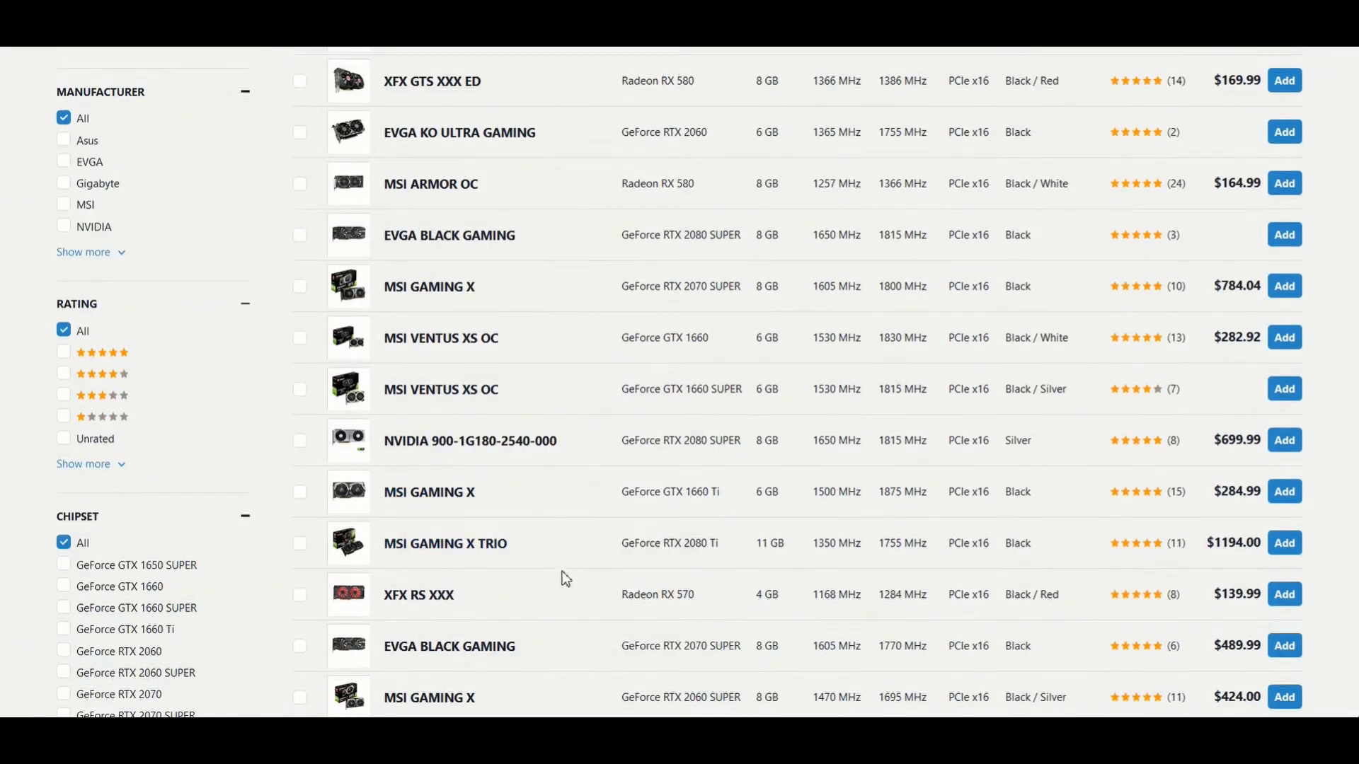
pyautogui.scroll(-2, 566, 573)
pyautogui.scroll(-6, 591, 491)
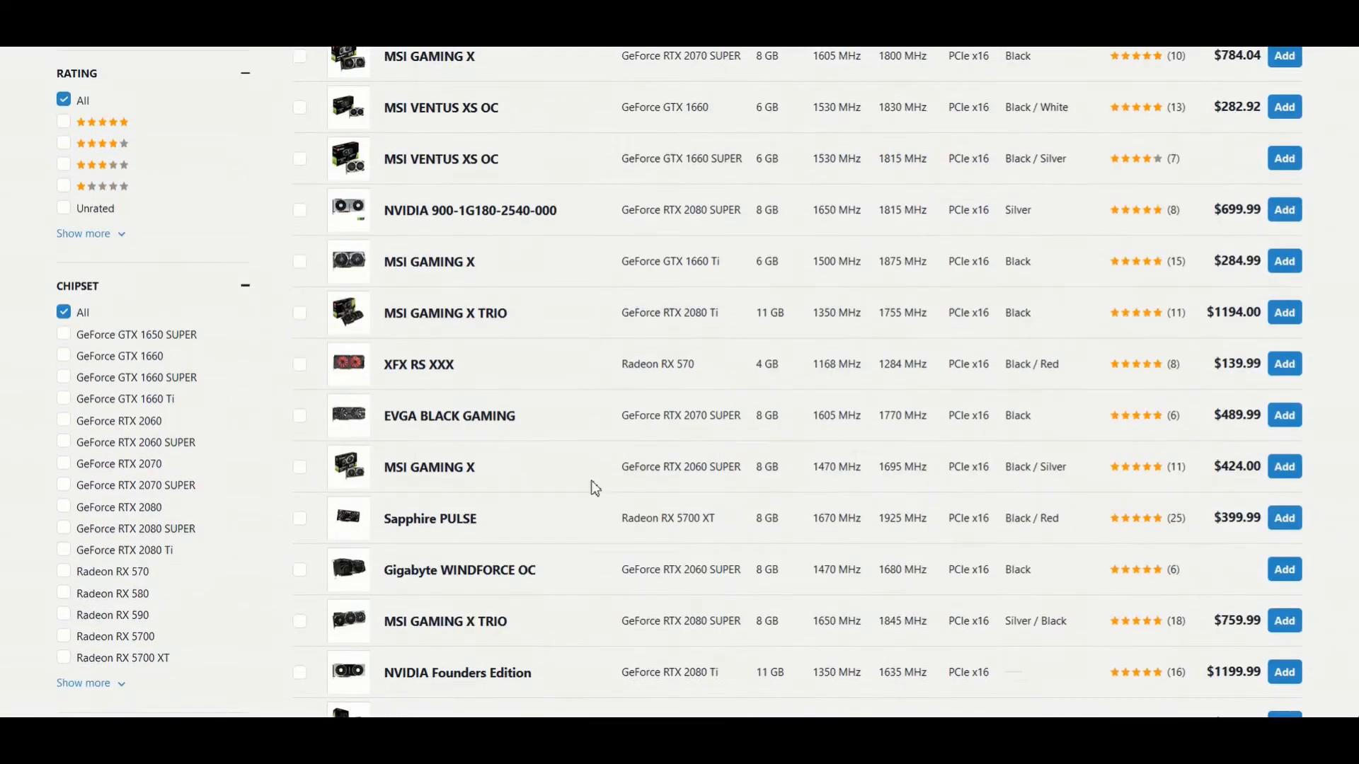
pyautogui.scroll(-8, 596, 488)
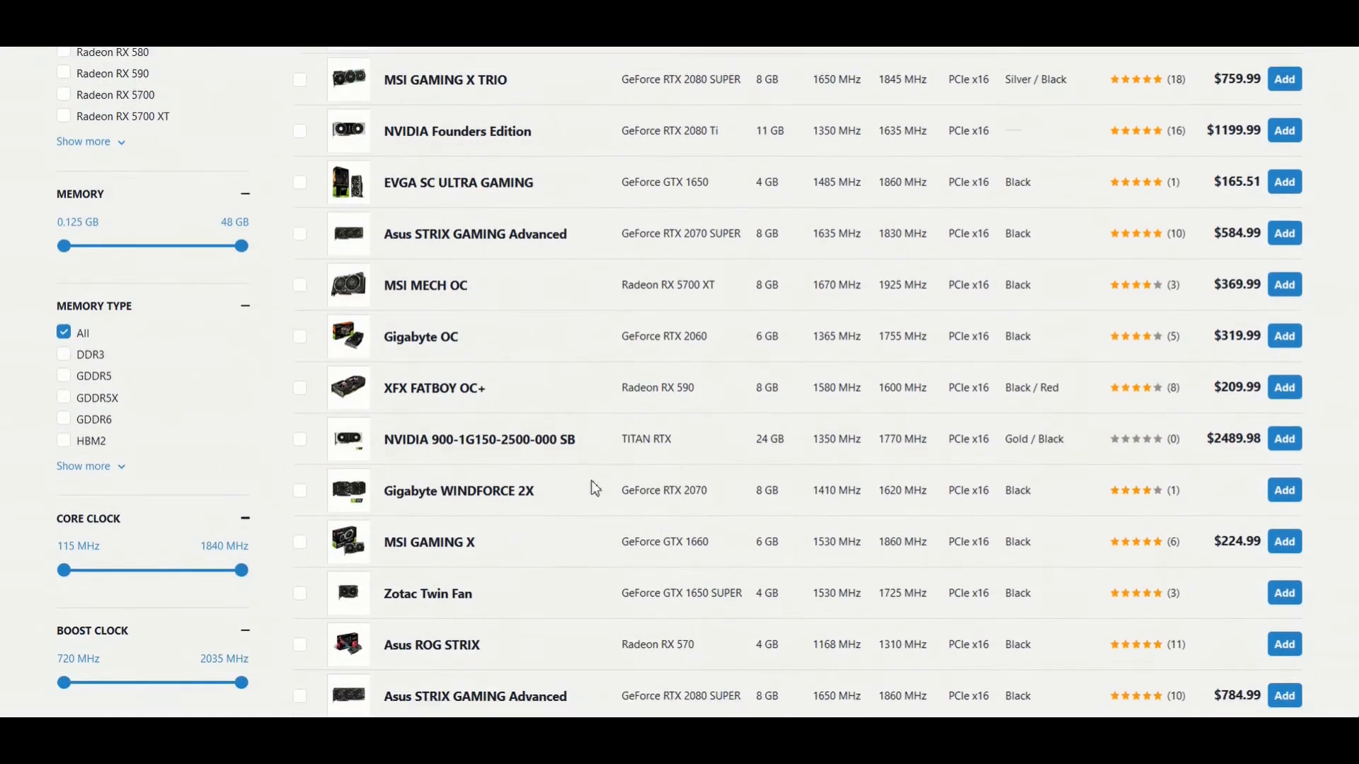
pyautogui.scroll(-7, 595, 488)
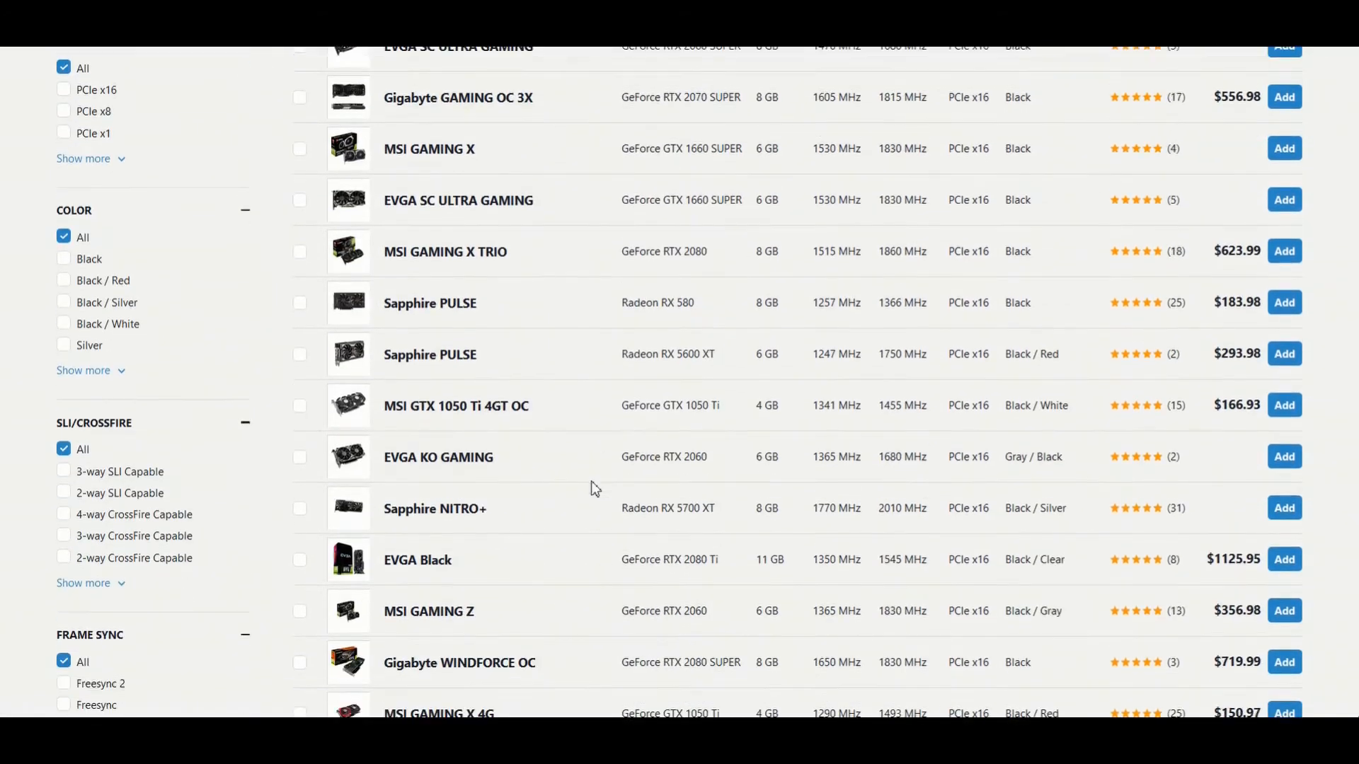
pyautogui.scroll(-3, 580, 488)
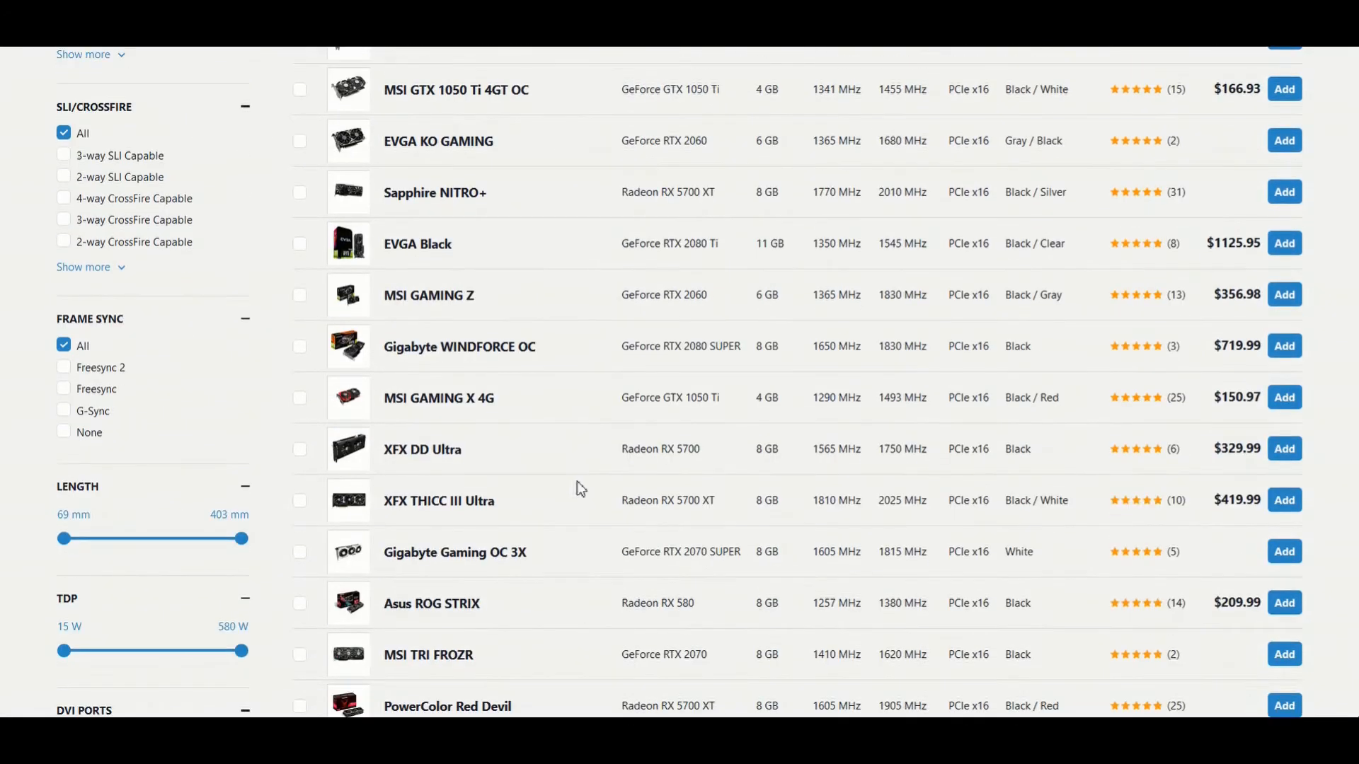
# Step: Filter the video cards to the GeForce GTX 1650 SUPER chipset and add the Asus TUF Gaming OC 4 GB card
pyautogui.scroll(7, 581, 488)
pyautogui.scroll(2, 578, 482)
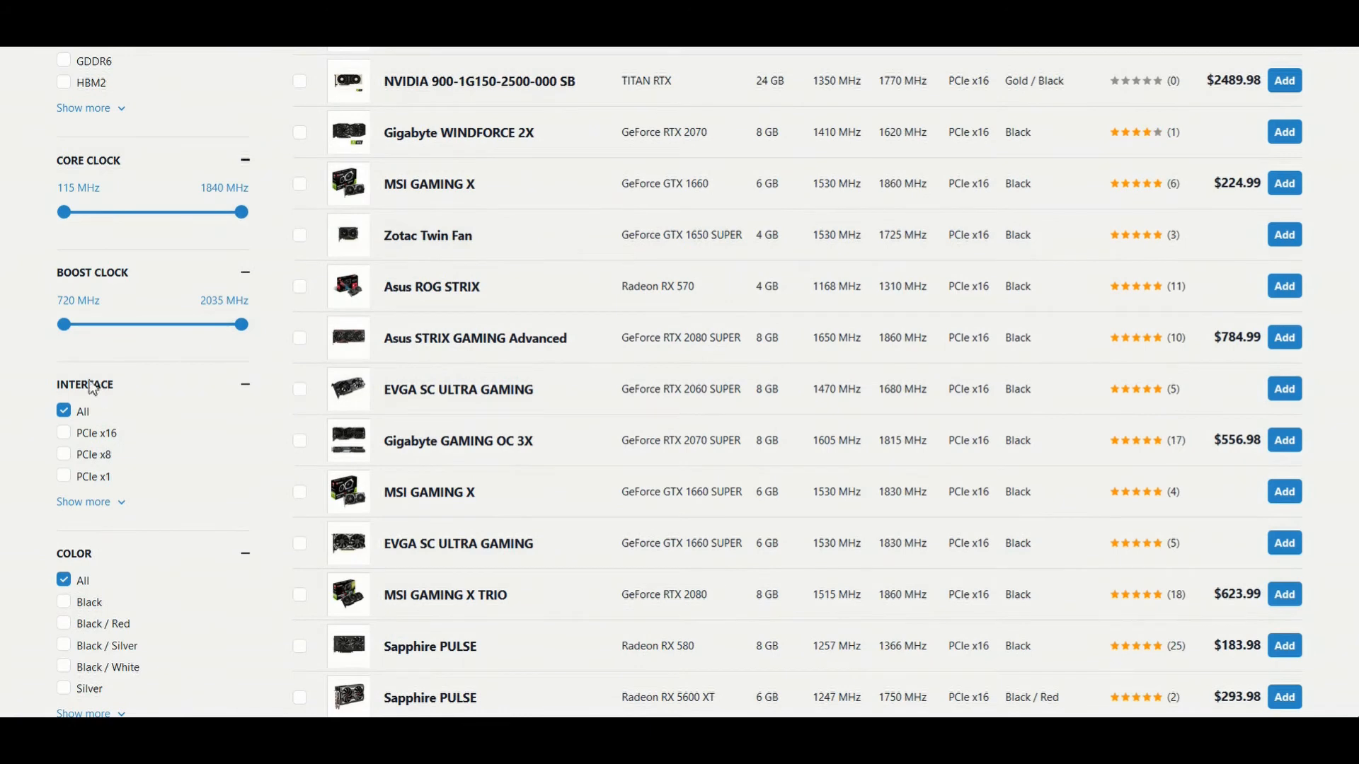
pyautogui.scroll(7, 92, 387)
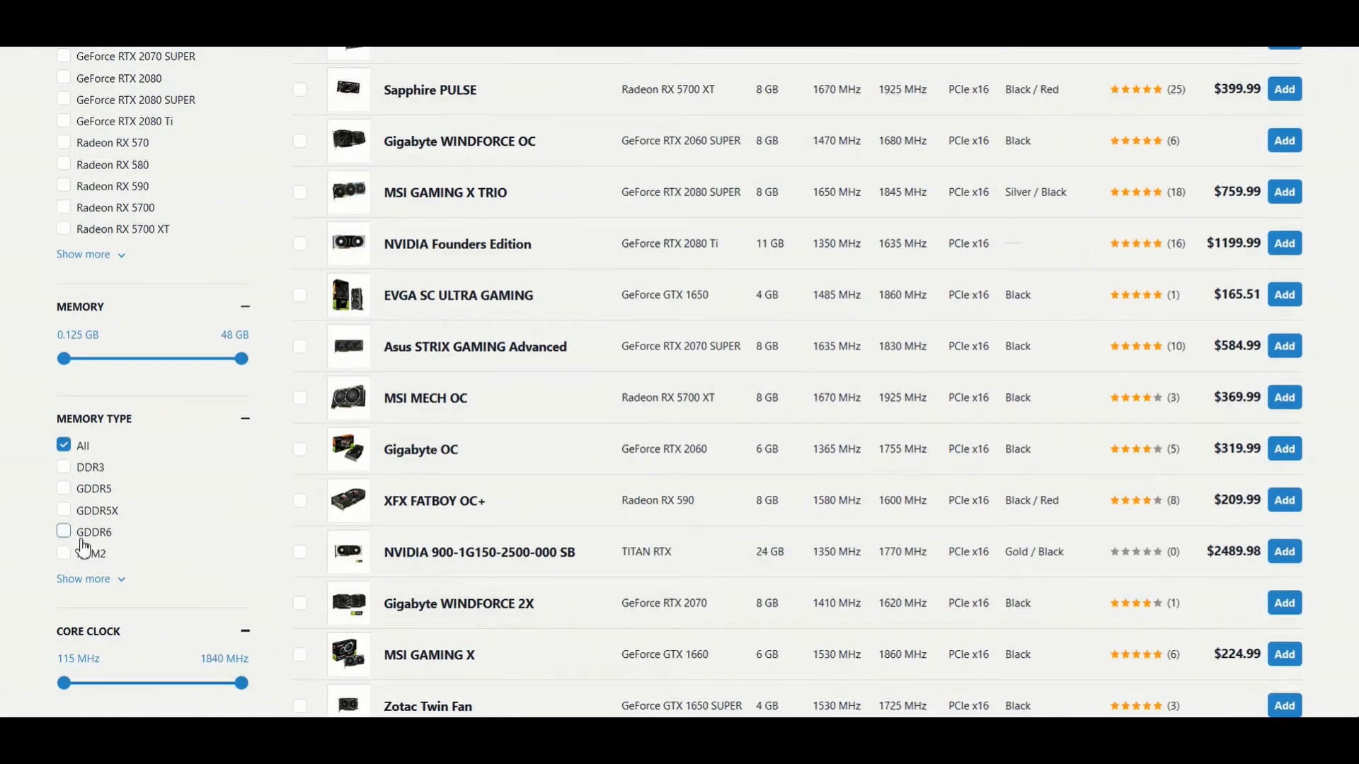
pyautogui.scroll(7, 82, 487)
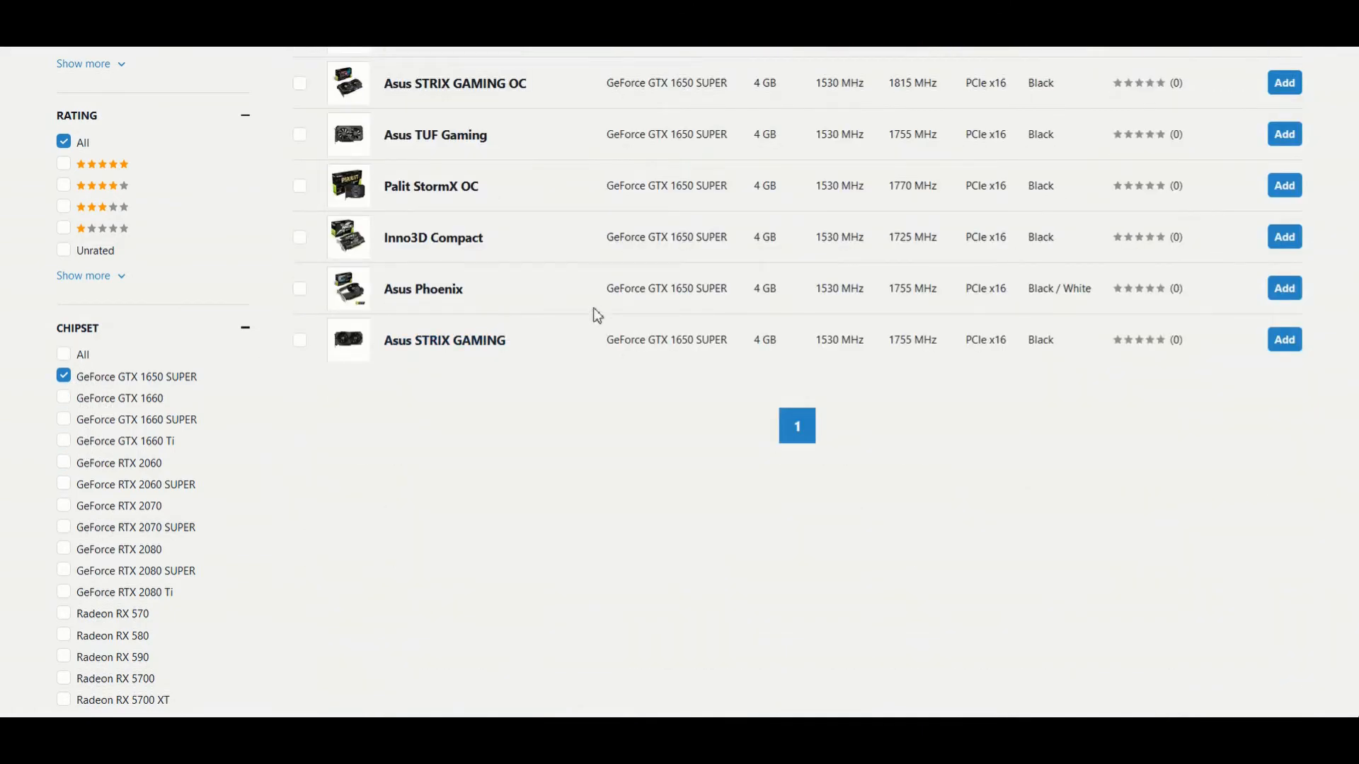
pyautogui.scroll(11, 596, 316)
pyautogui.scroll(-4, 396, 297)
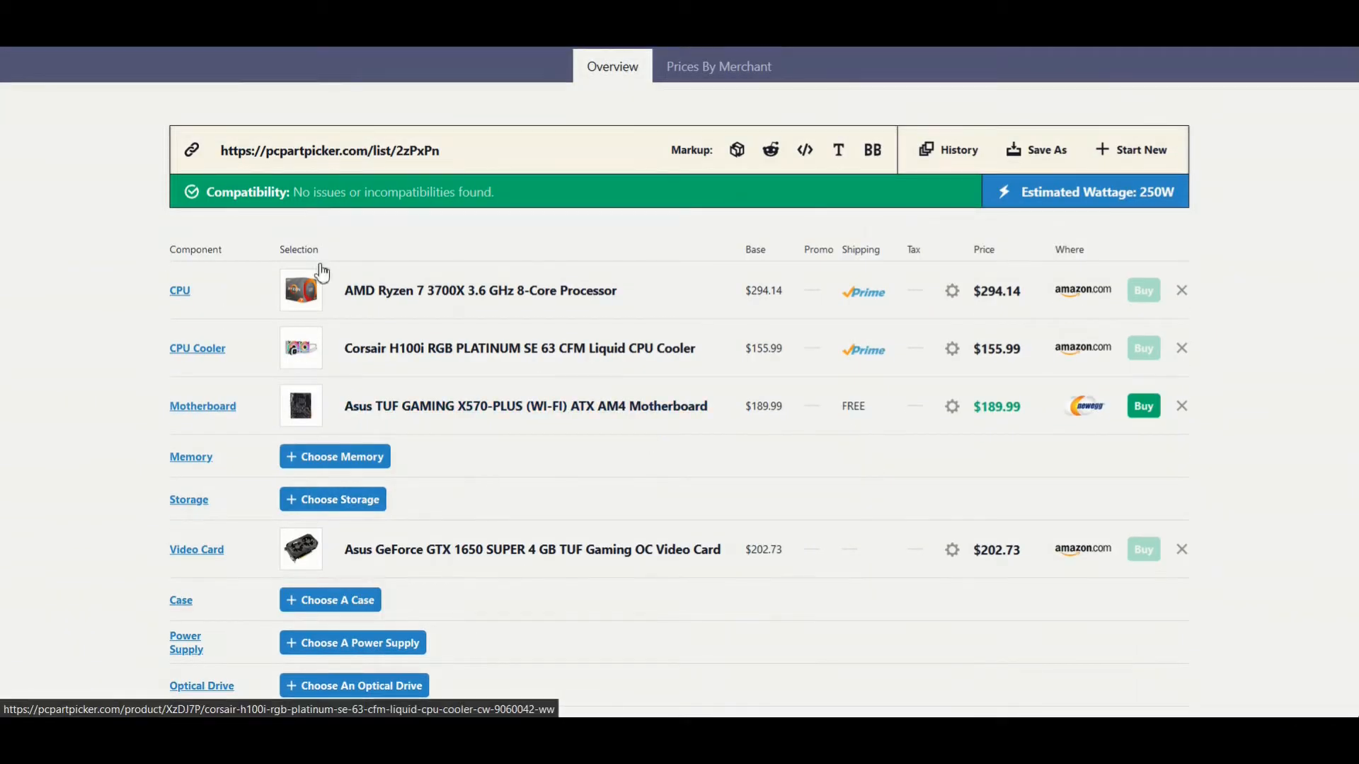
# Step: Add the Corsair Vengeance RGB Pro 16 GB (2 x 8 GB) DDR4-3200 kit to the build as memory
pyautogui.scroll(-5, 365, 296)
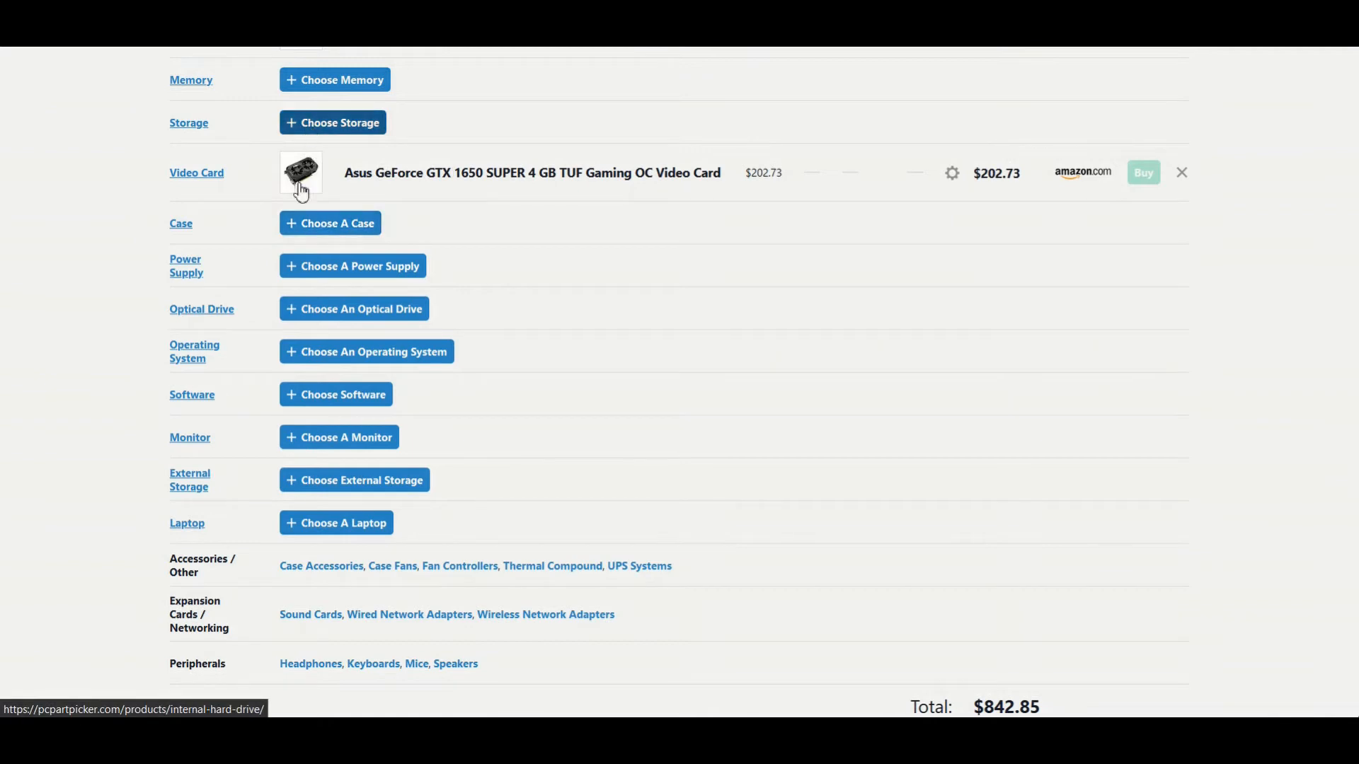
pyautogui.scroll(3, 322, 149)
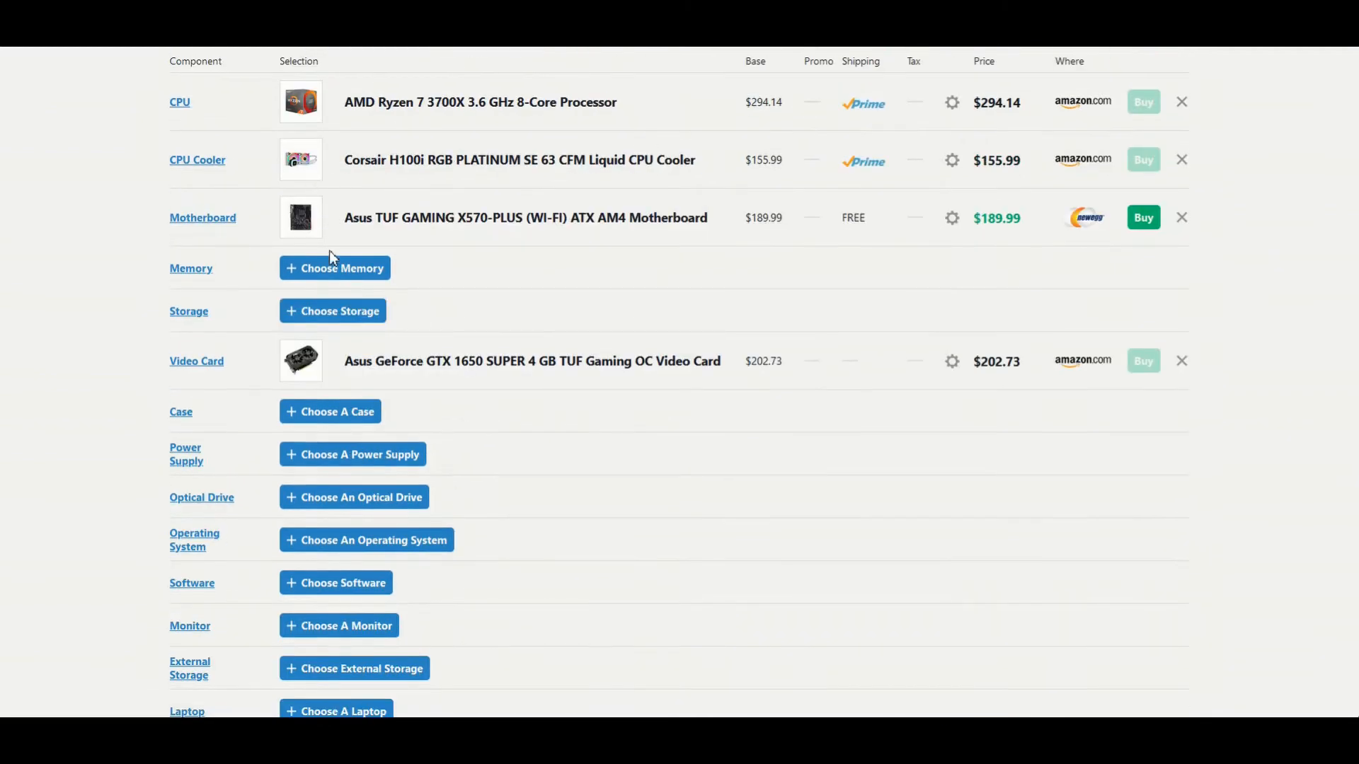
pyautogui.click(335, 272)
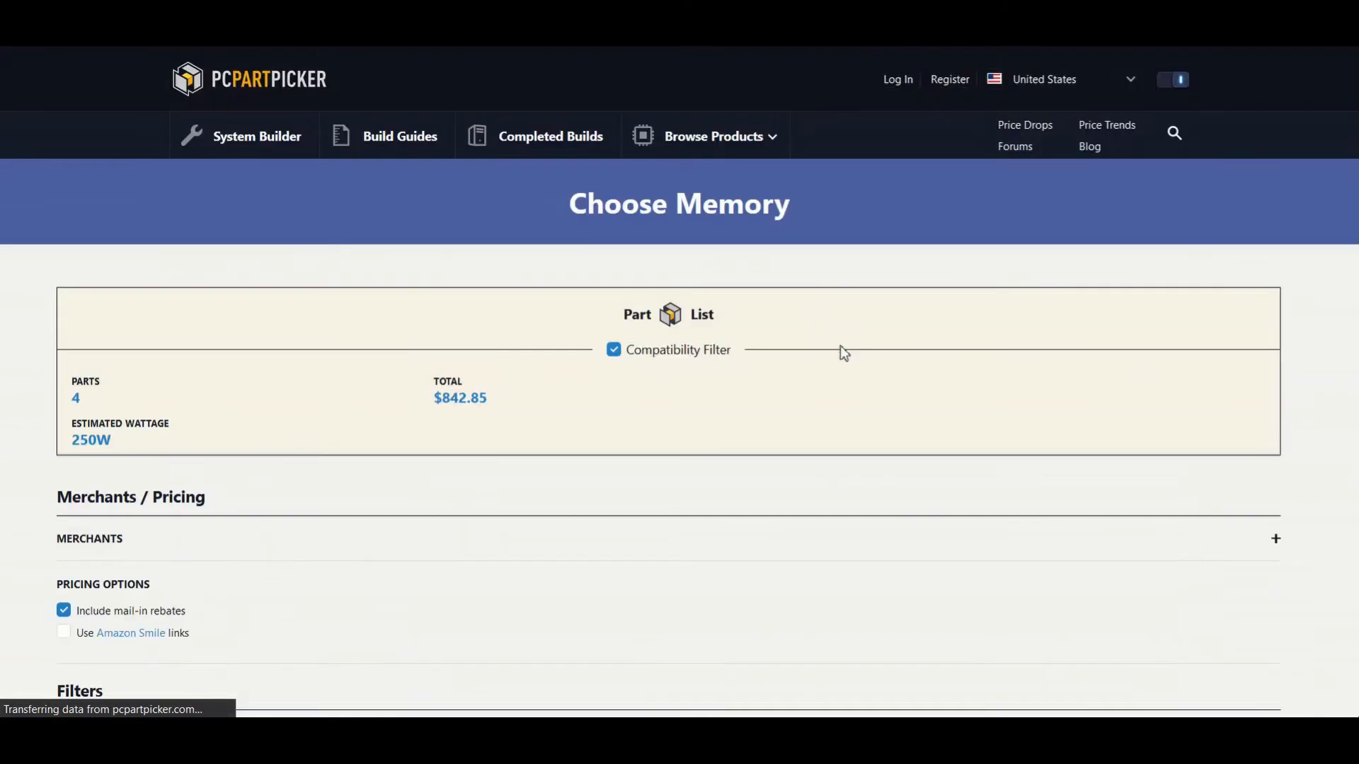
pyautogui.scroll(-3, 722, 424)
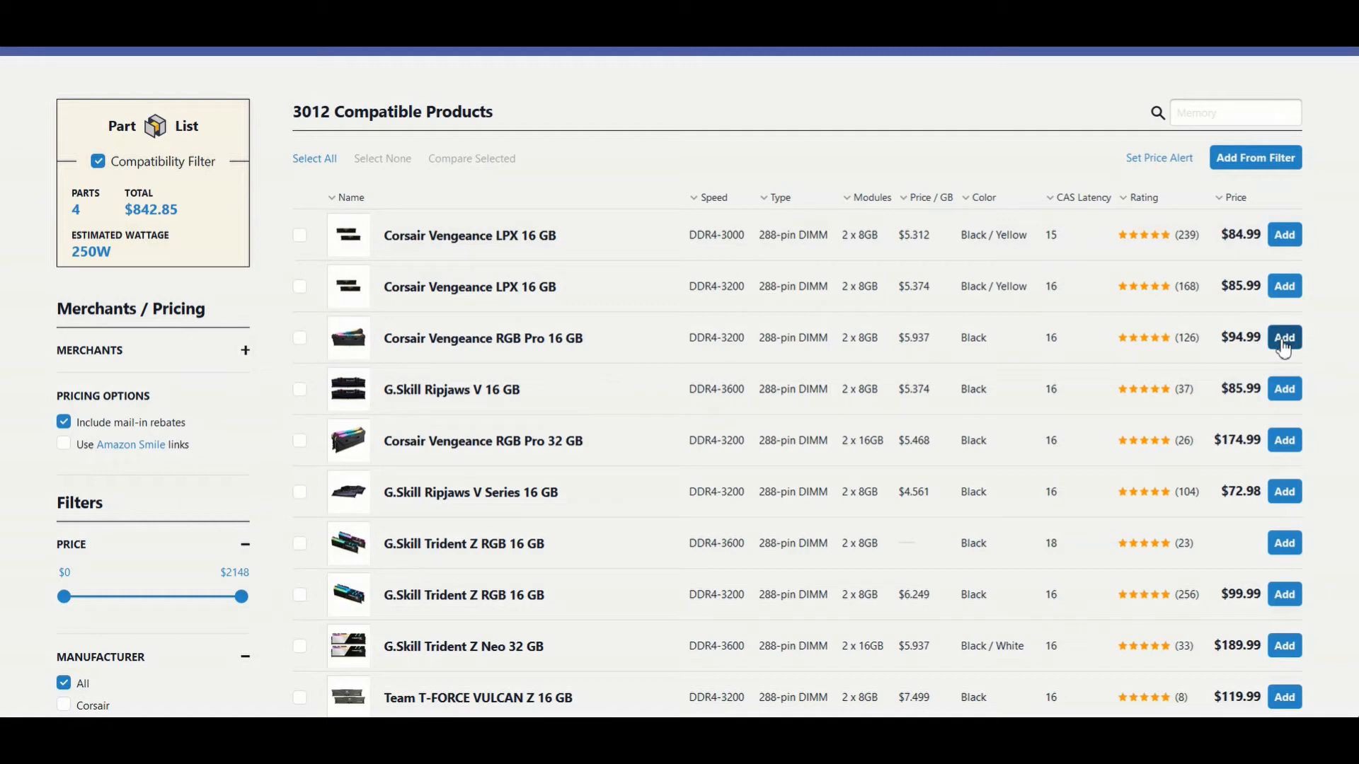
pyautogui.click(1285, 345)
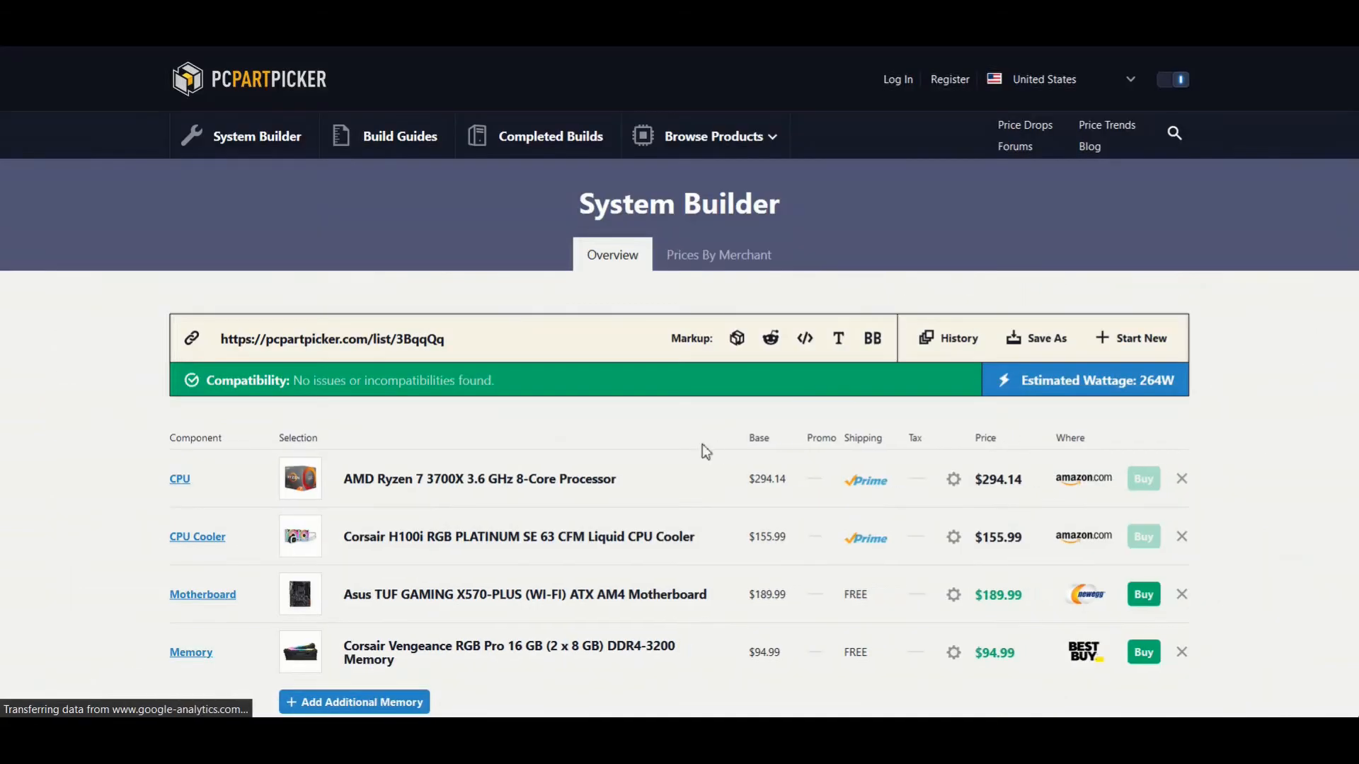
# Step: Add the Samsung 970 Evo Plus 1 TB M.2-2280 NVME solid state drive to the build as storage
pyautogui.scroll(-3, 702, 446)
pyautogui.scroll(-2, 369, 514)
pyautogui.scroll(-1, 375, 514)
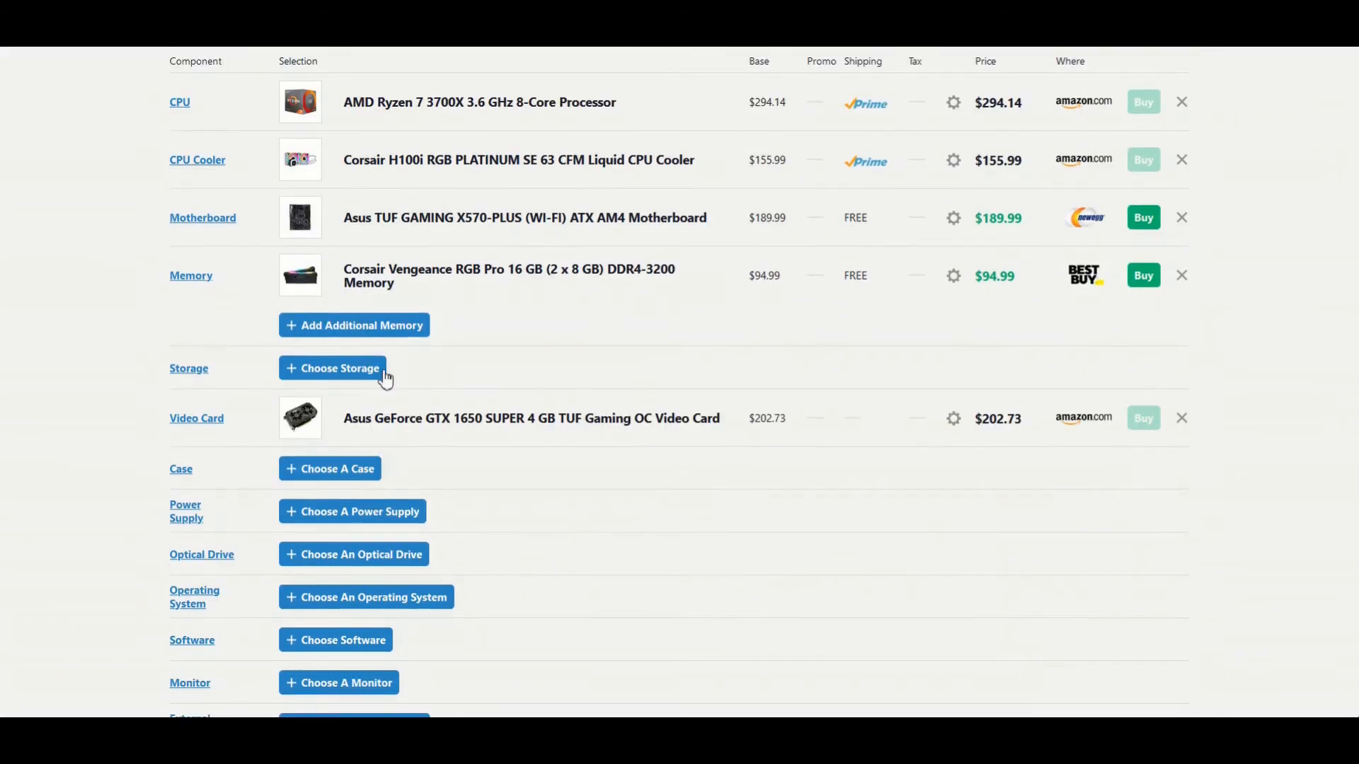
pyautogui.click(347, 372)
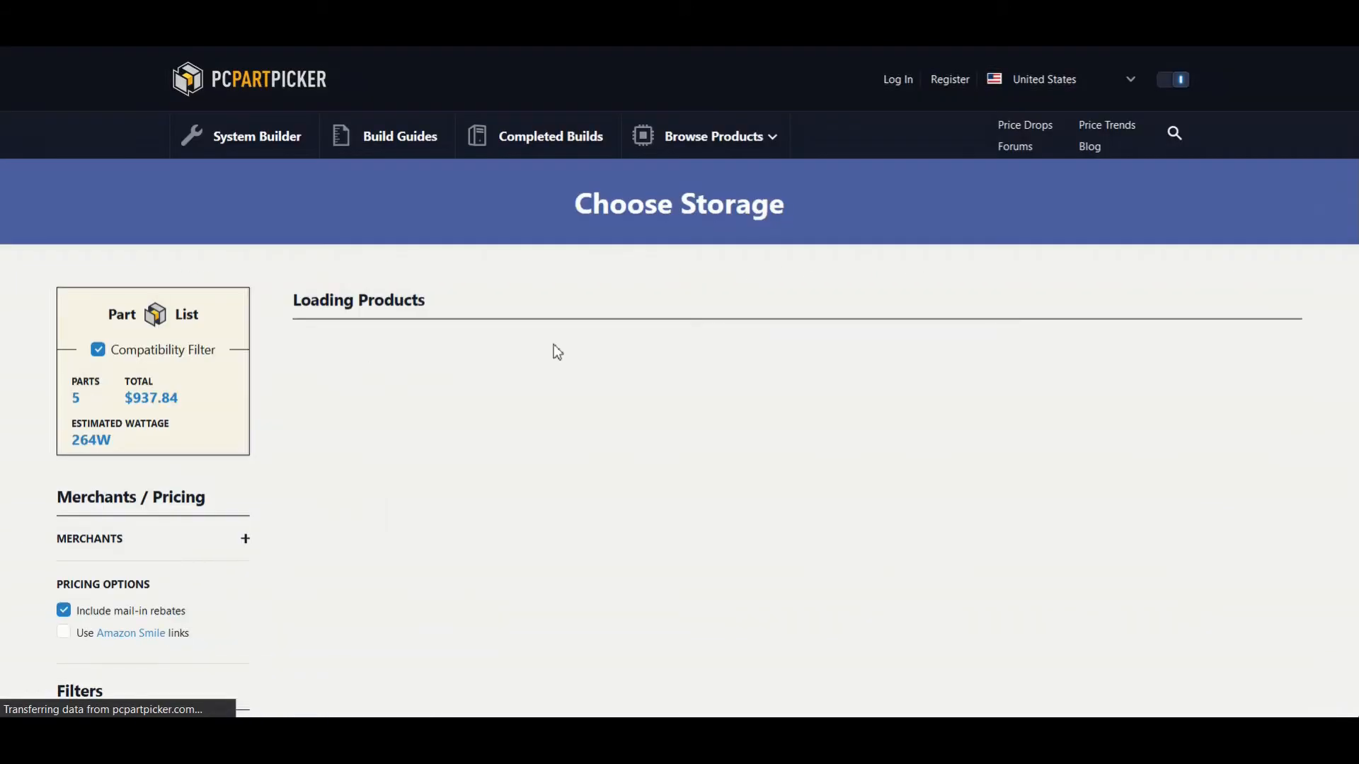
pyautogui.scroll(-1, 591, 344)
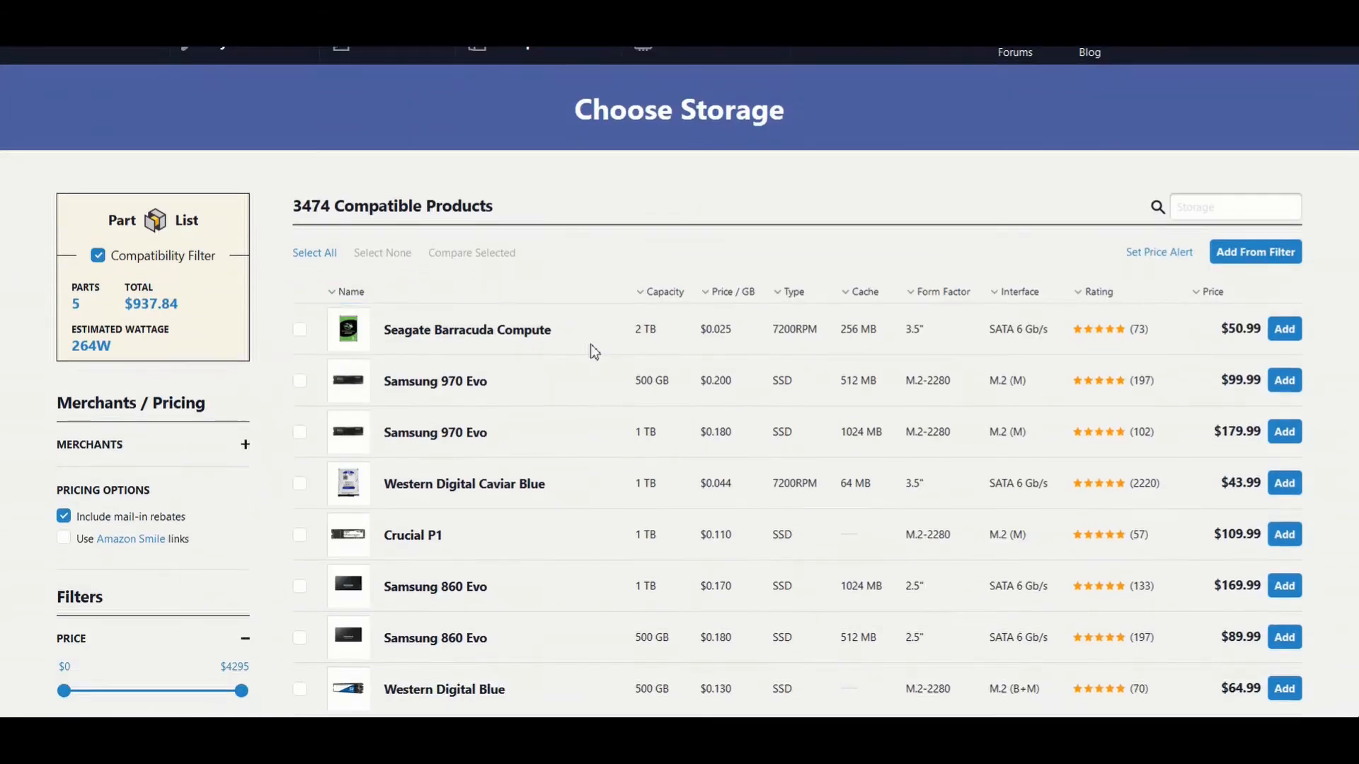
pyautogui.scroll(-1, 590, 344)
pyautogui.scroll(-6, 591, 344)
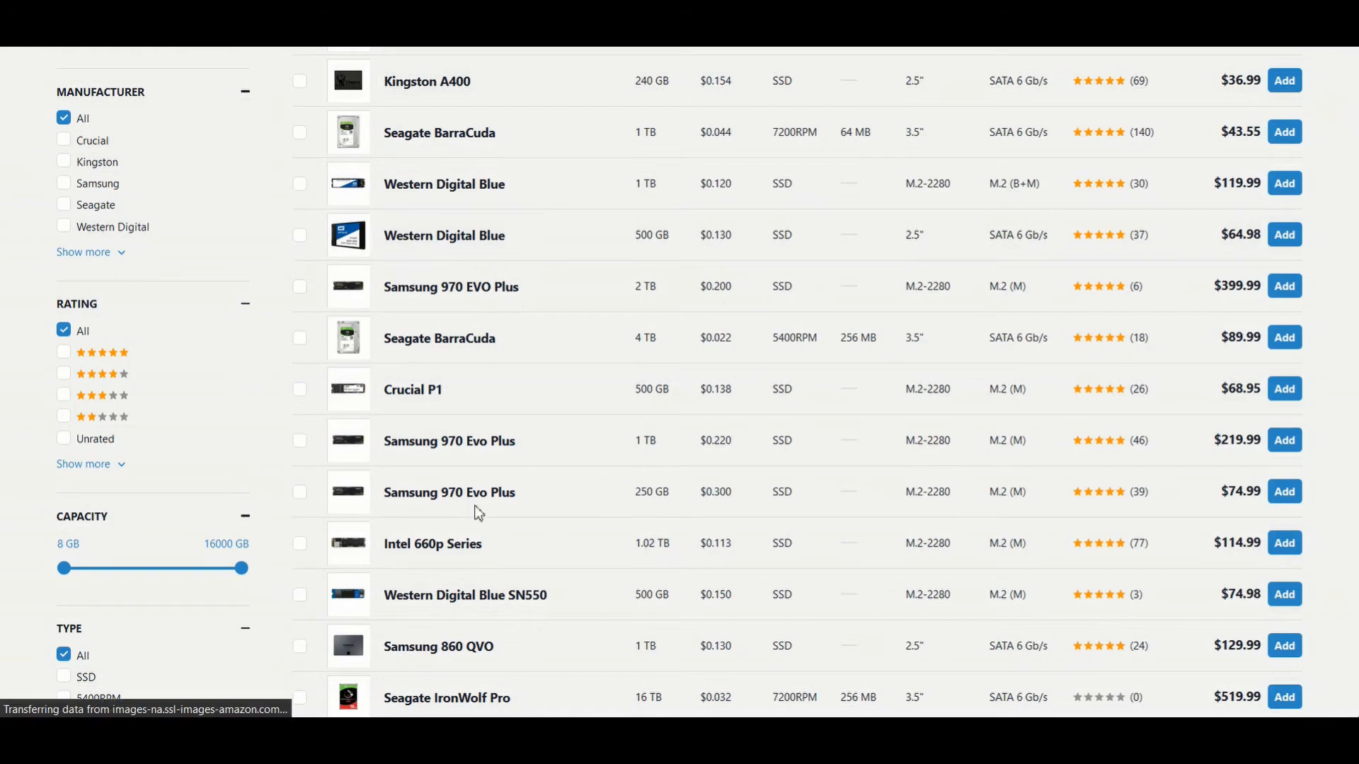
# Step: Add the Cooler Master MasterCase H500 ATX Mid Tower to the build as the case
pyautogui.scroll(-5, 479, 554)
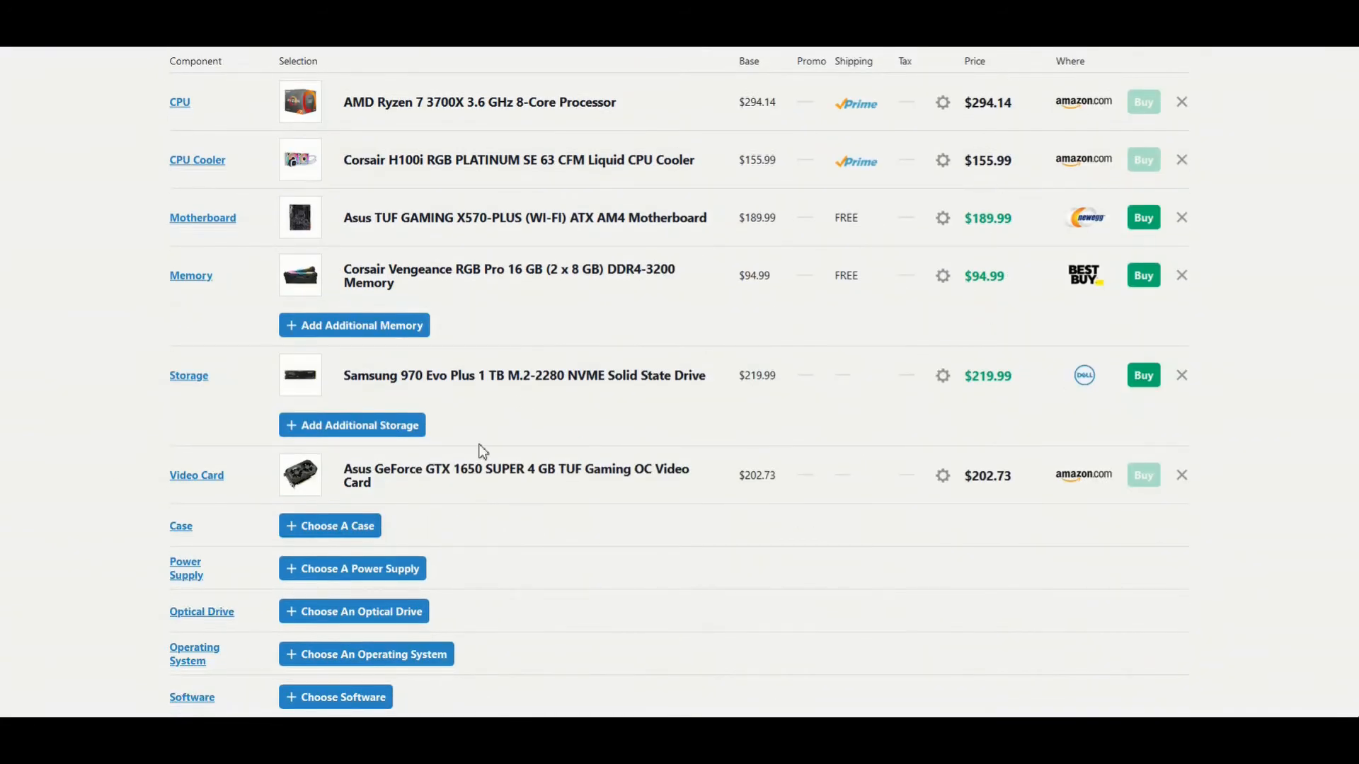
pyautogui.click(325, 530)
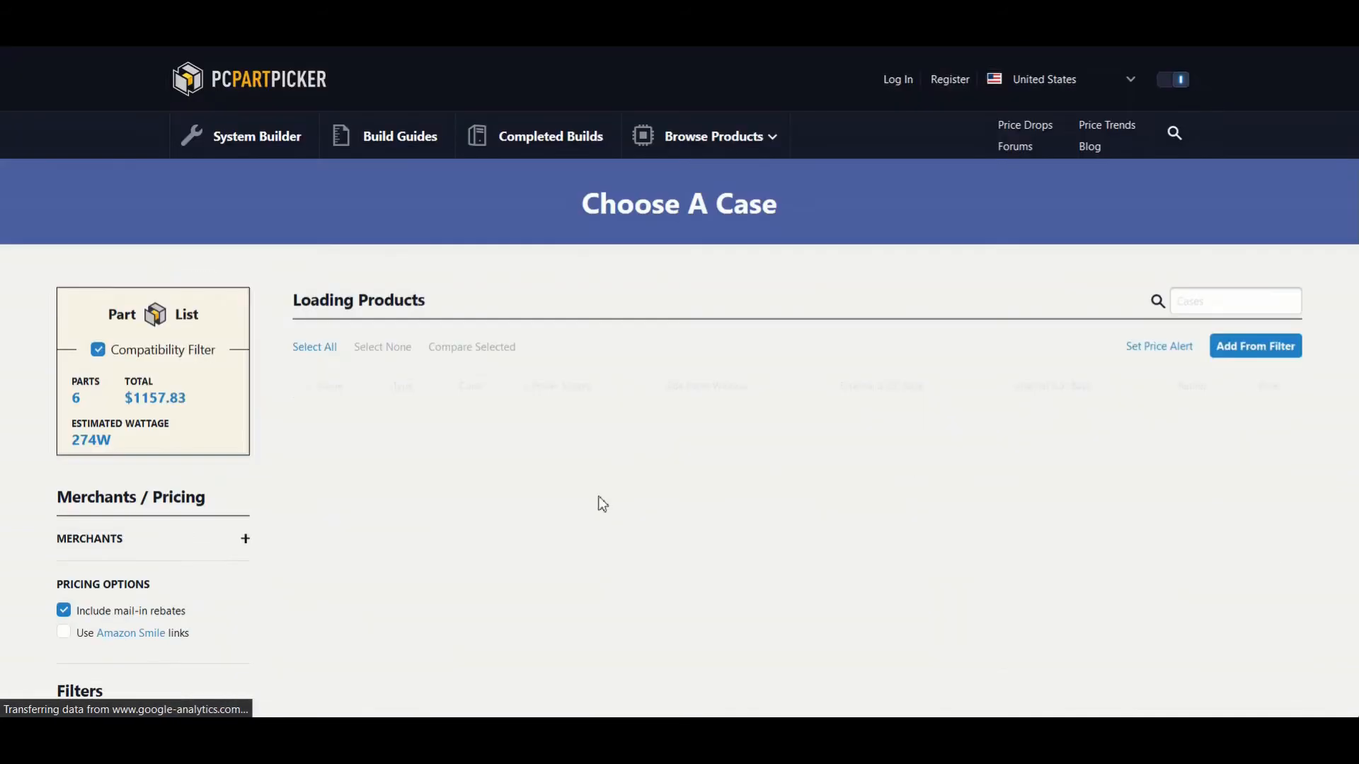
pyautogui.scroll(-5, 755, 337)
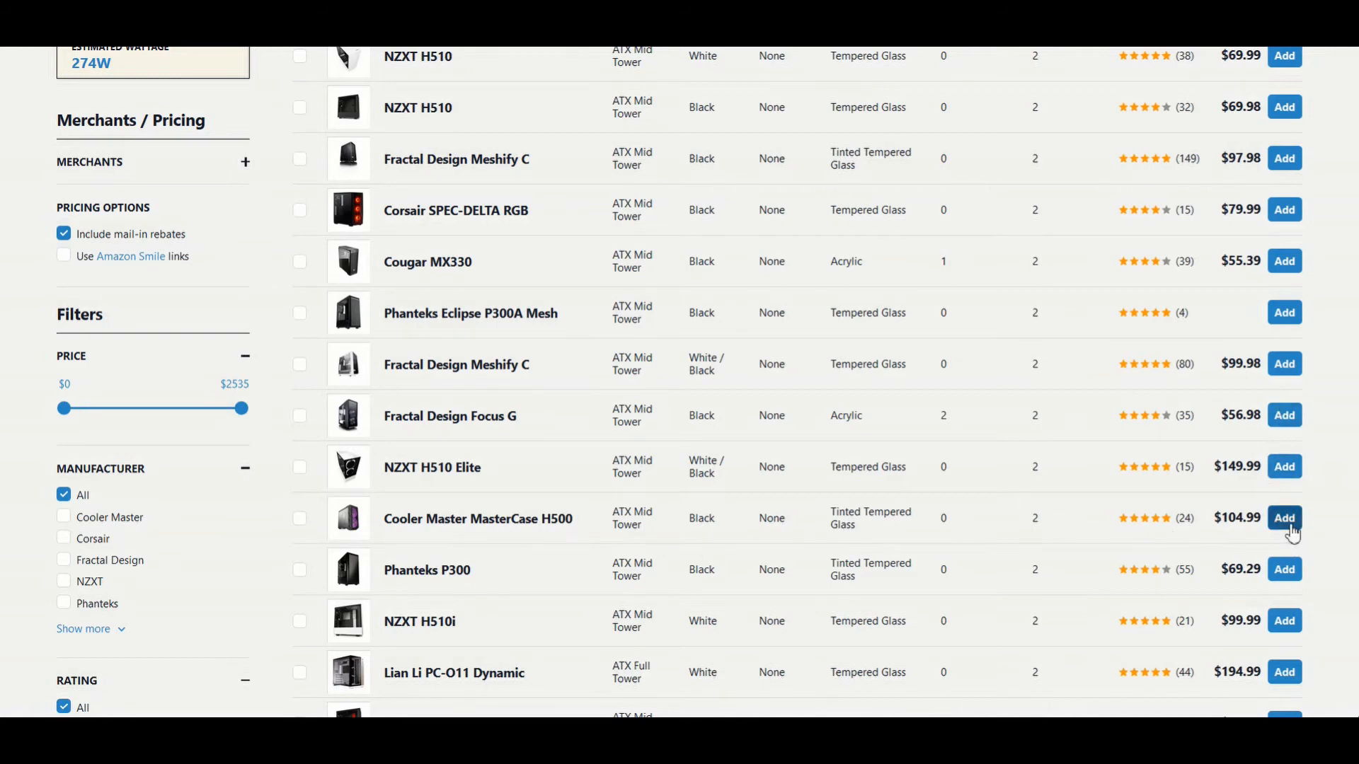
pyautogui.click(1291, 532)
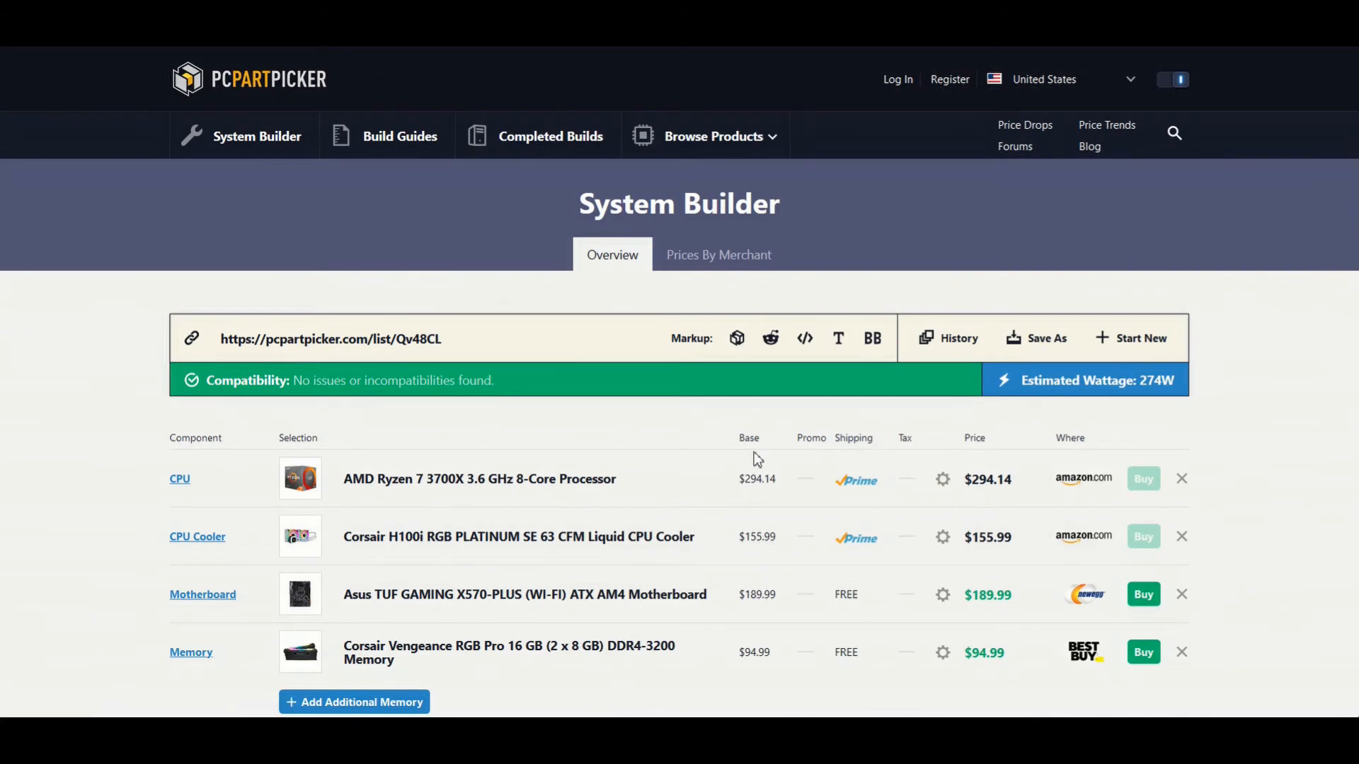
# Step: Add the Corsair RMx (2018) 850 W 80+ Gold fully modular unit to the build as the power supply
pyautogui.scroll(-8, 757, 460)
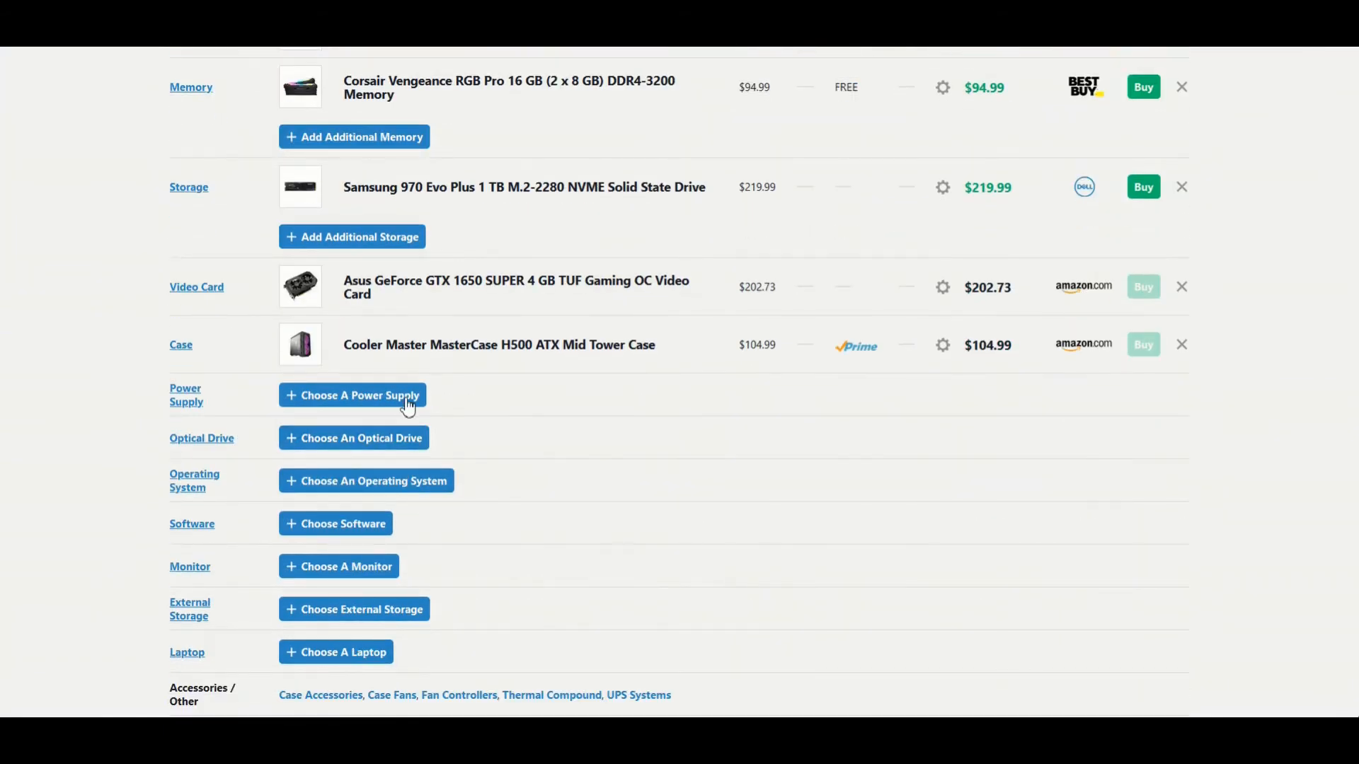
pyautogui.click(409, 402)
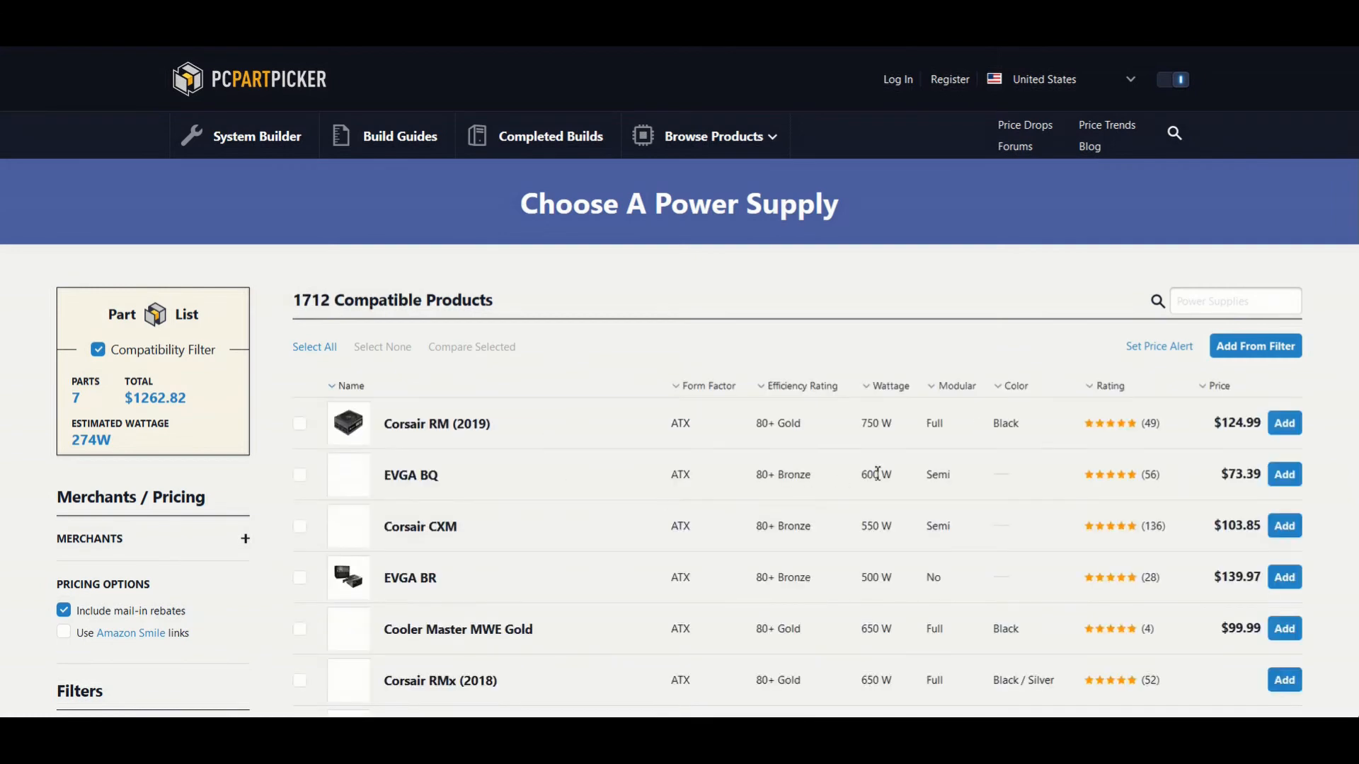
pyautogui.scroll(-4, 877, 474)
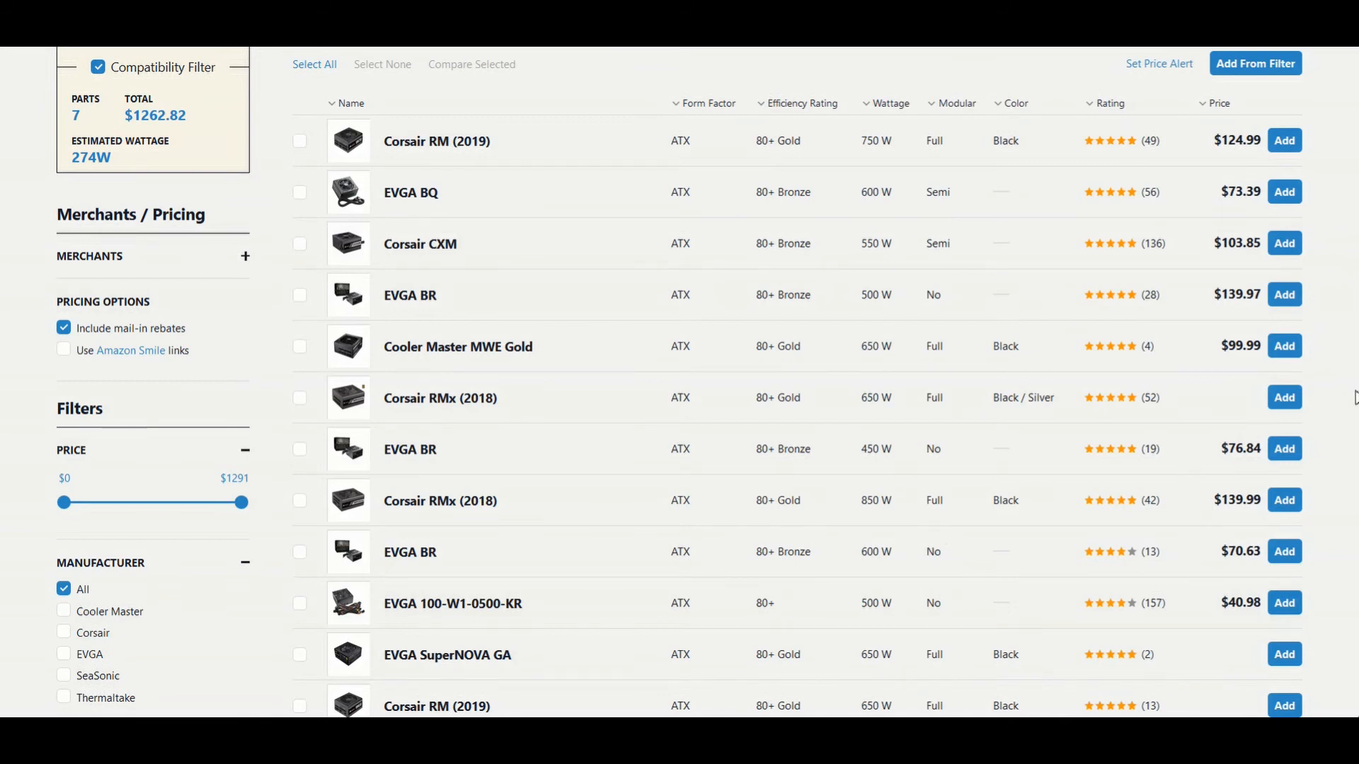
pyautogui.scroll(-3, 1316, 491)
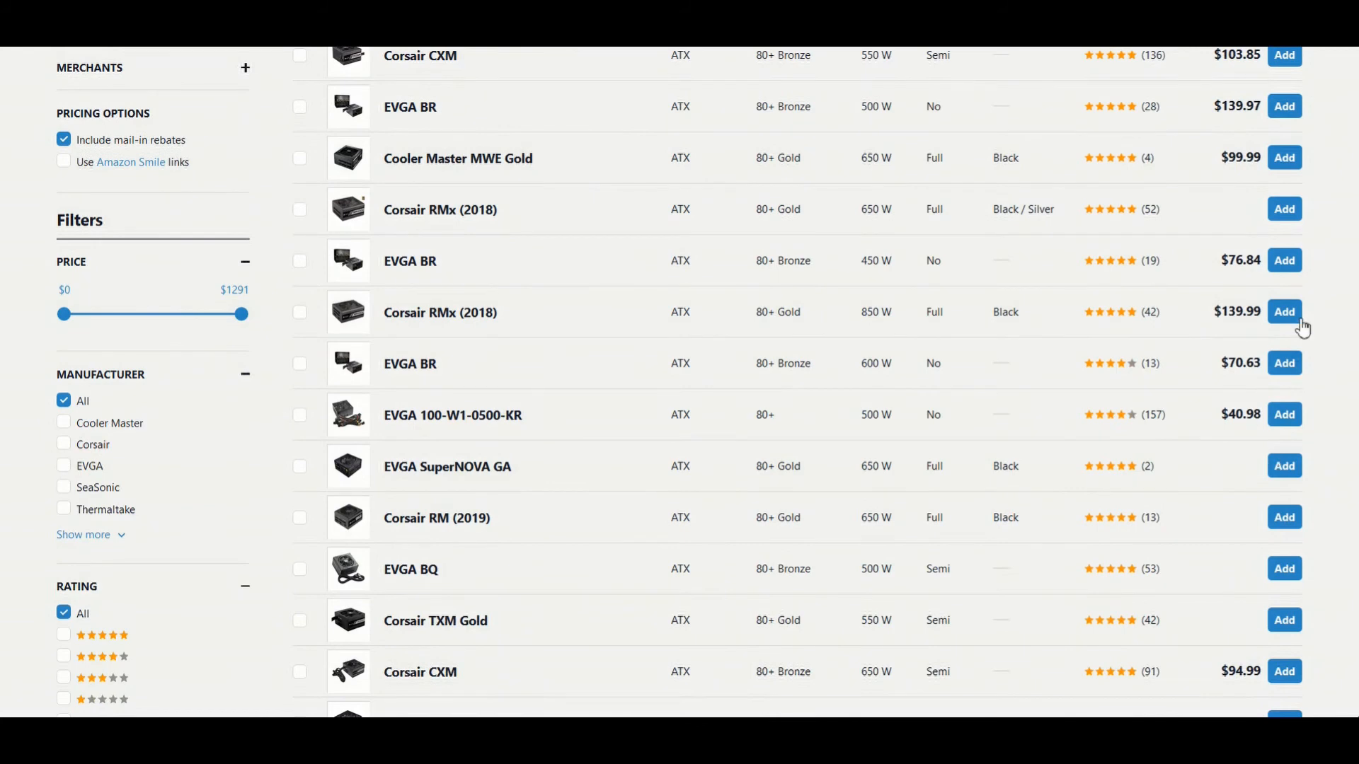
pyautogui.click(1302, 321)
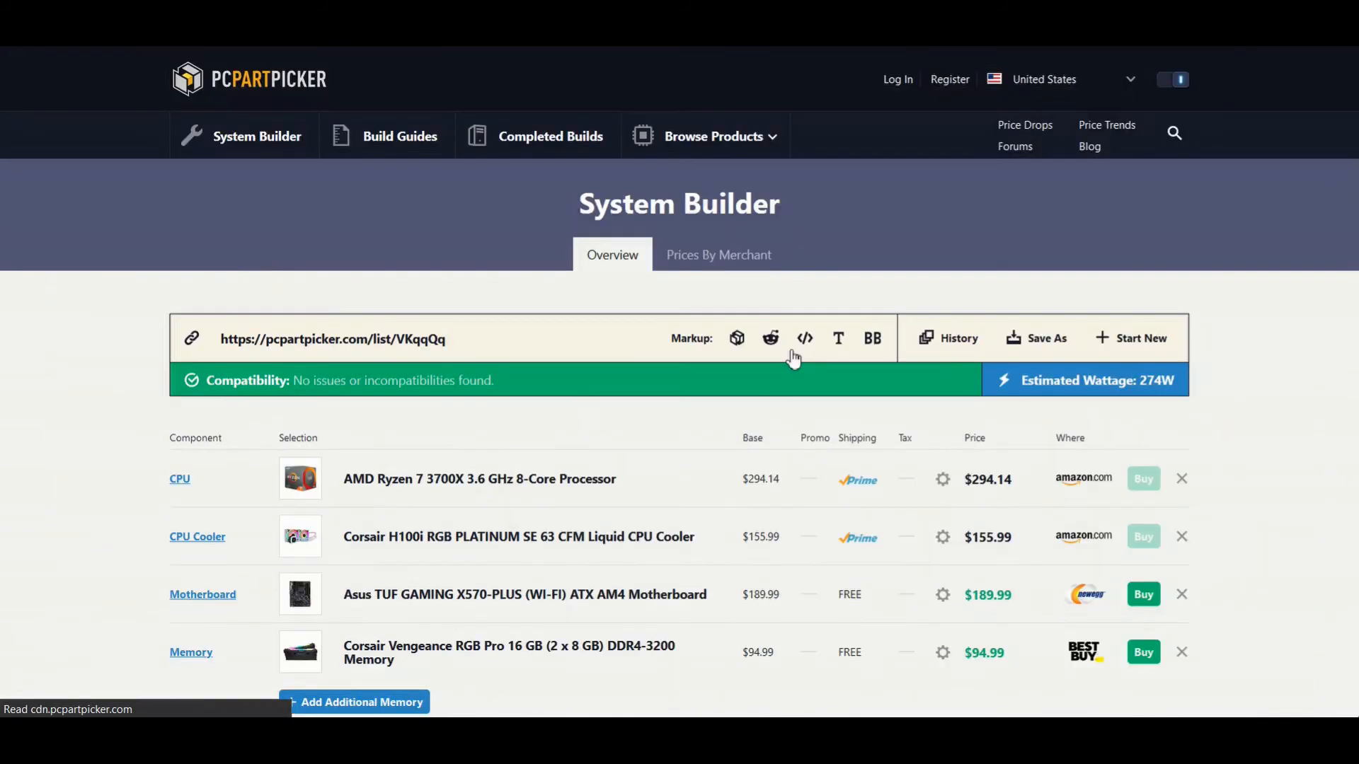
# Step: Review the finished parts list's total price, compatibility notes and price history chart
pyautogui.scroll(-10, 698, 485)
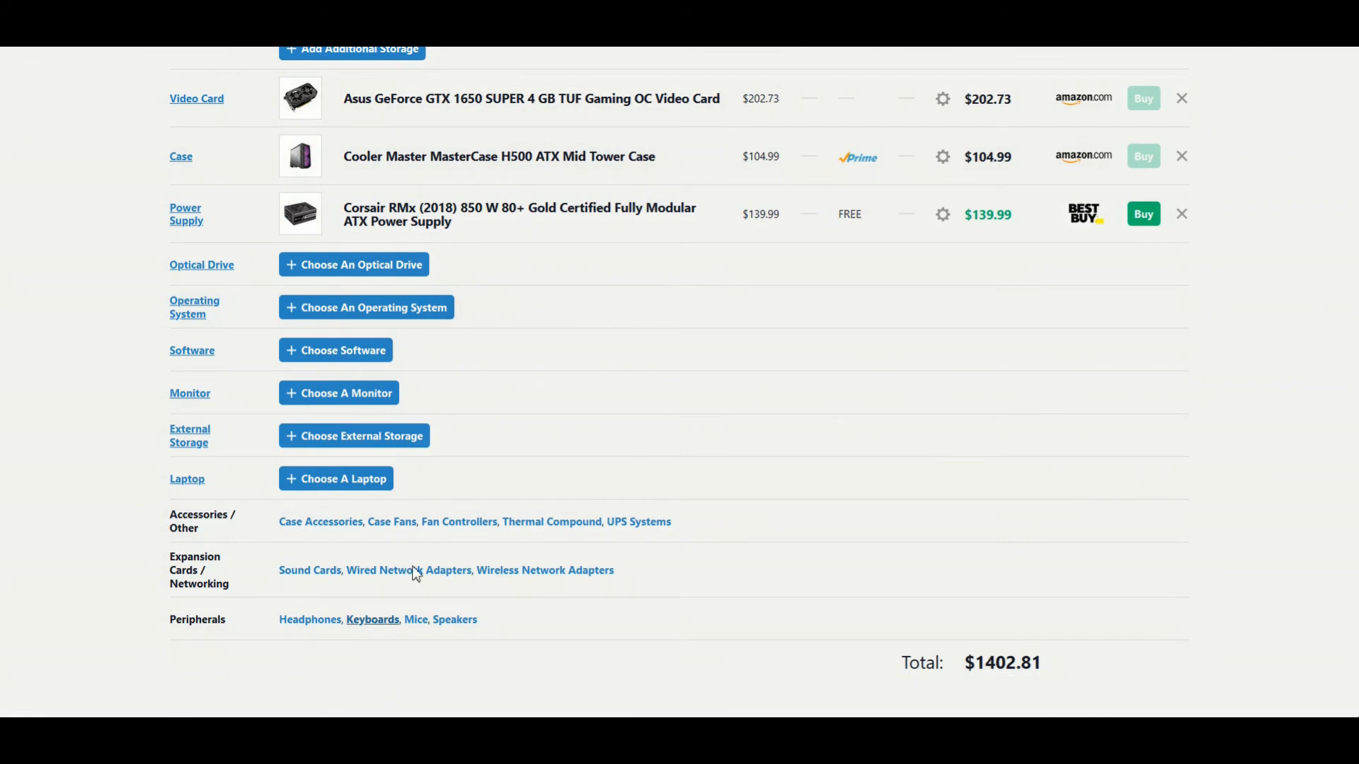
pyautogui.scroll(-3, 602, 523)
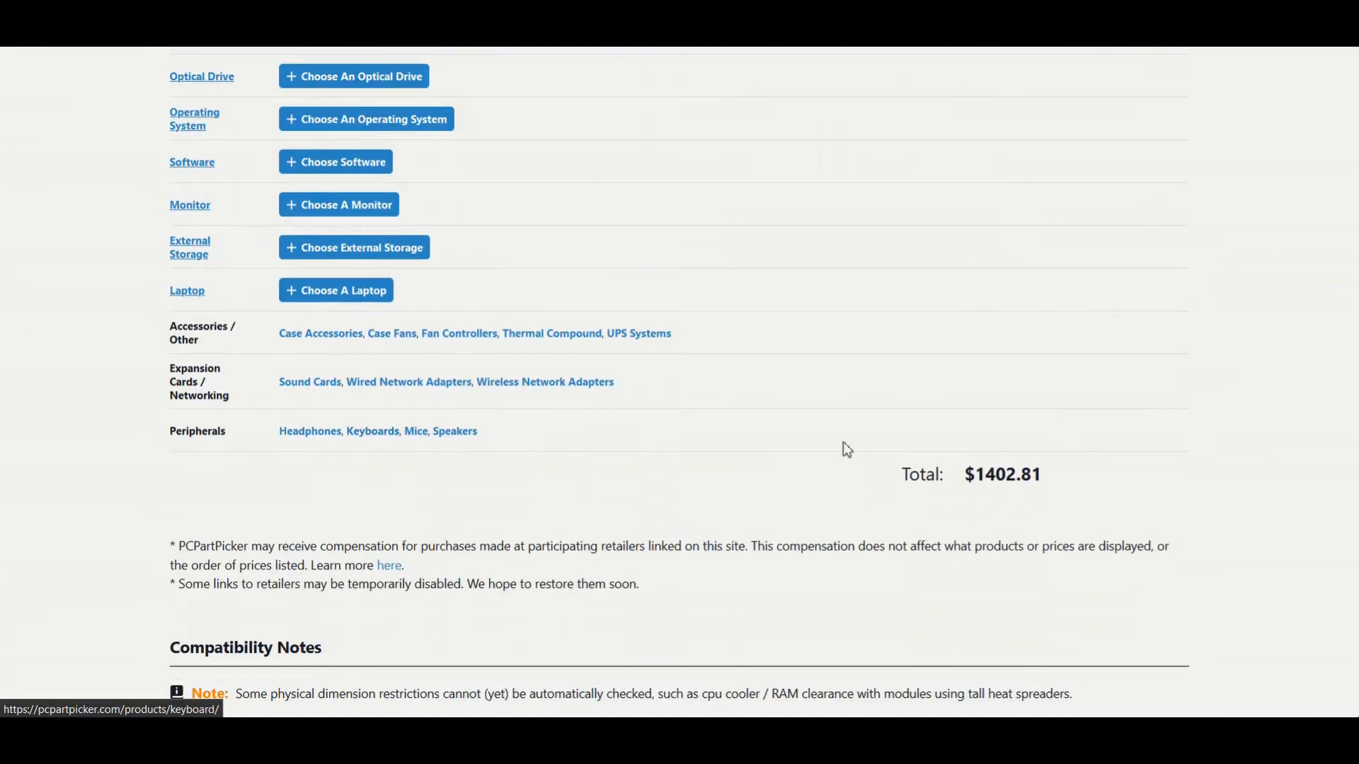
pyautogui.moveTo(967, 483); pyautogui.dragTo(1062, 476)
pyautogui.click(1062, 477)
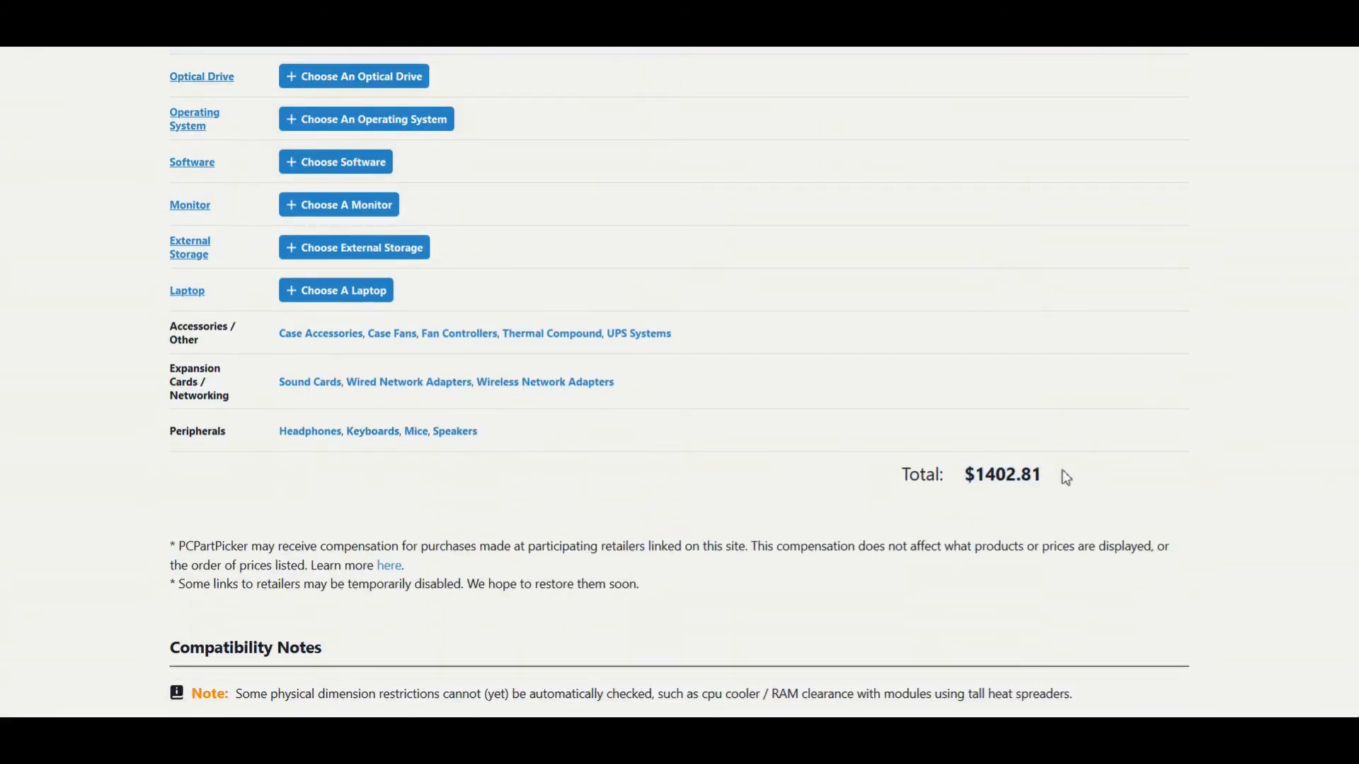
pyautogui.scroll(-5, 895, 546)
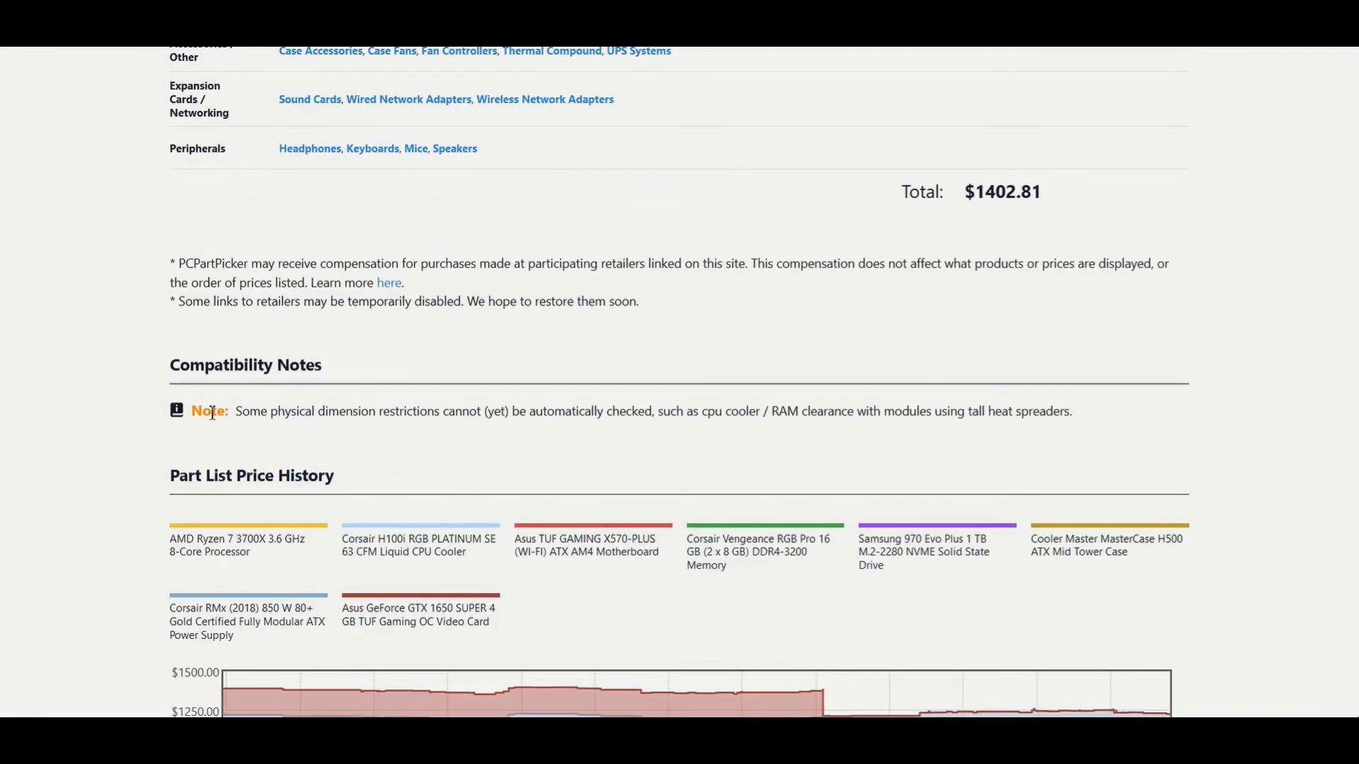
pyautogui.scroll(-7, 272, 505)
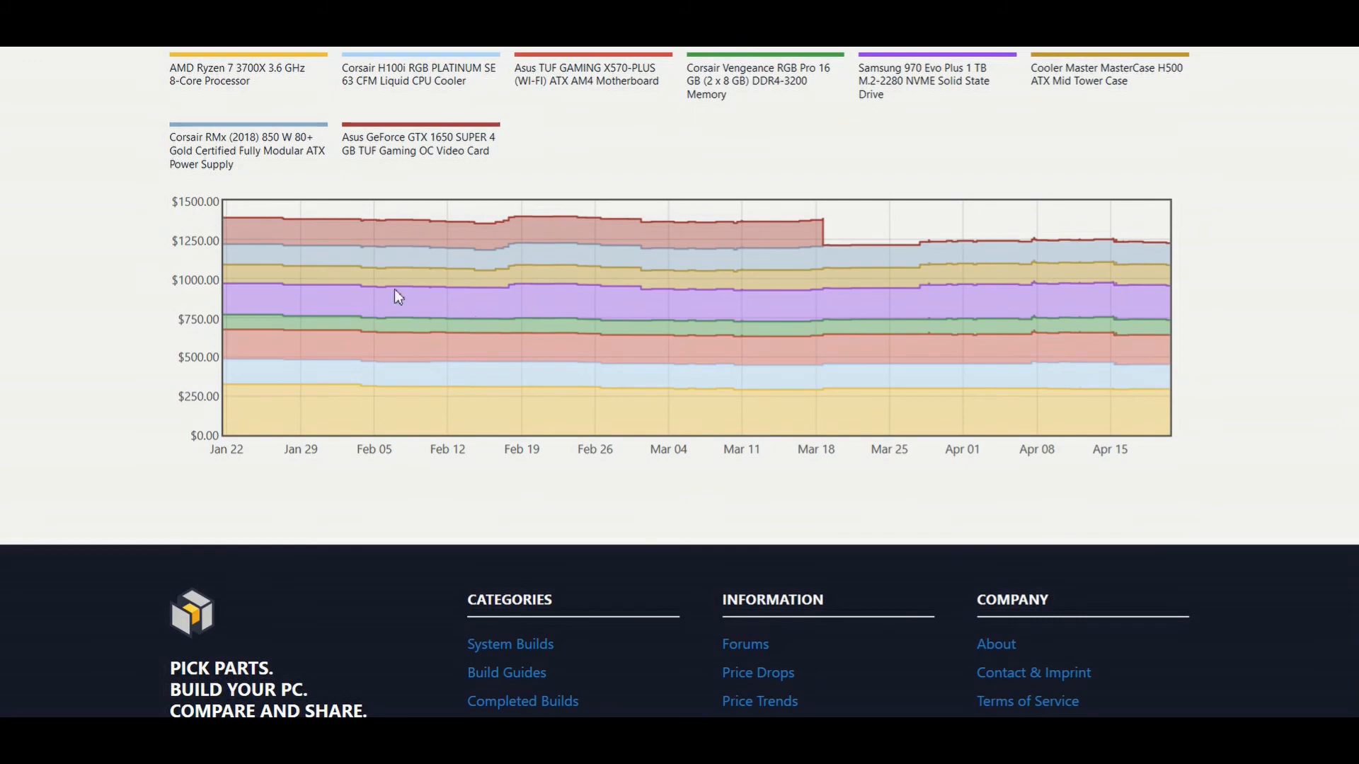
# Step: Open the part list's price breakdown by merchant and examine each retailer's prices from Best Buy through Dell Technologies
pyautogui.scroll(-4, 572, 334)
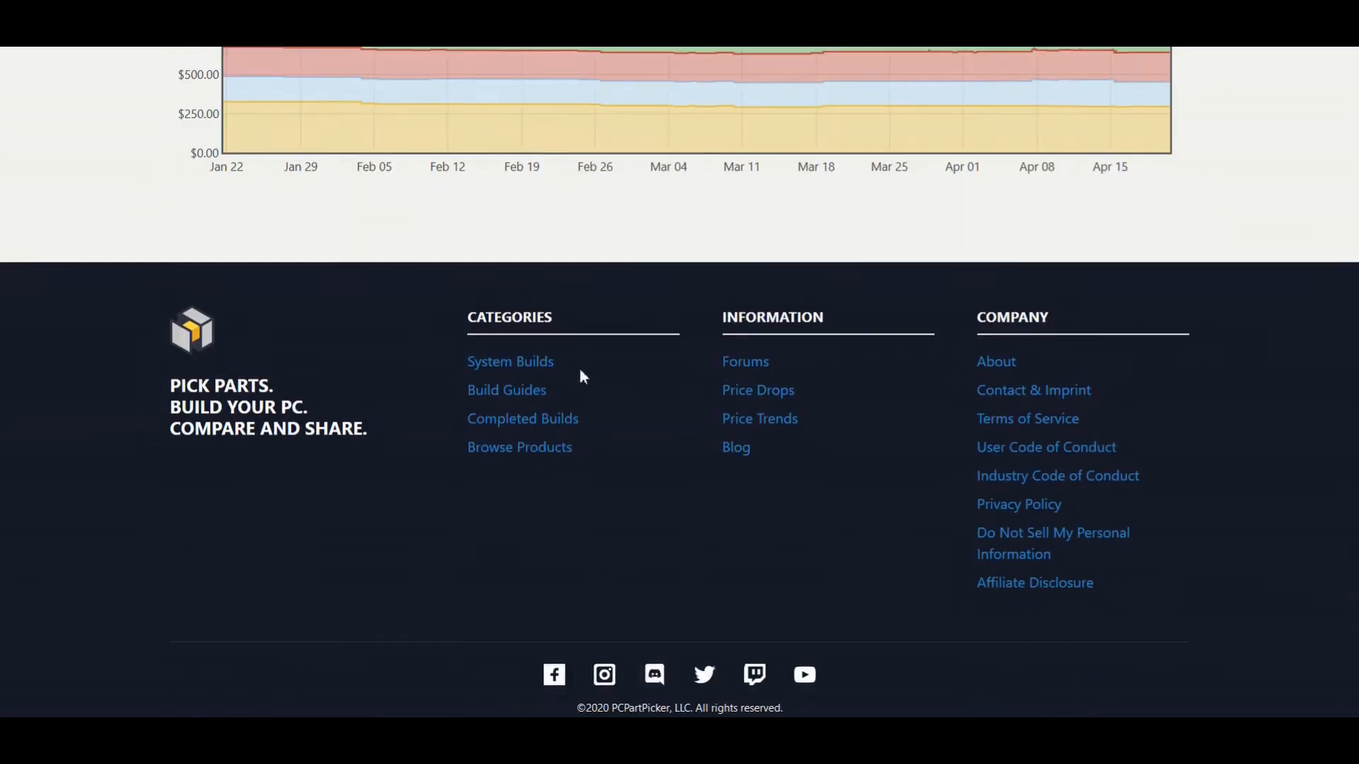
pyautogui.scroll(20, 579, 376)
pyautogui.scroll(7, 586, 397)
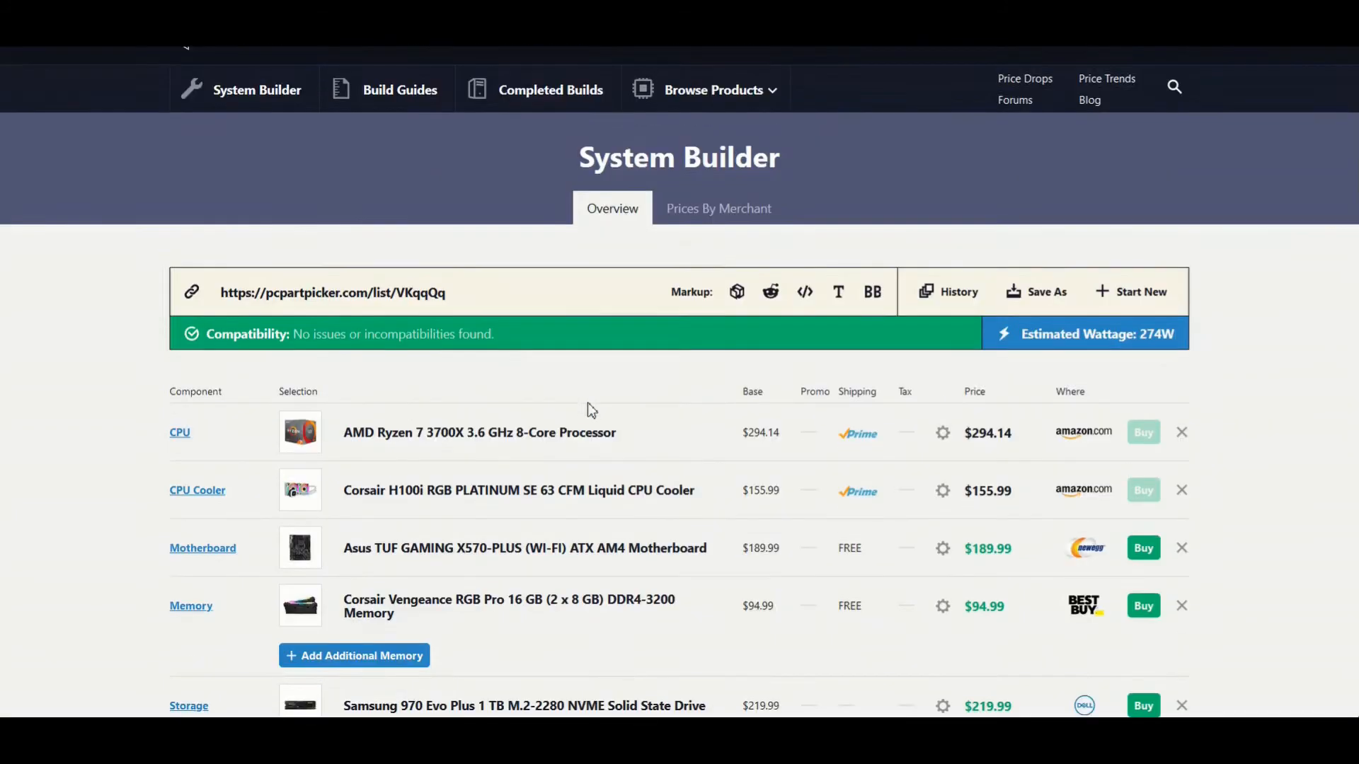
pyautogui.click(741, 271)
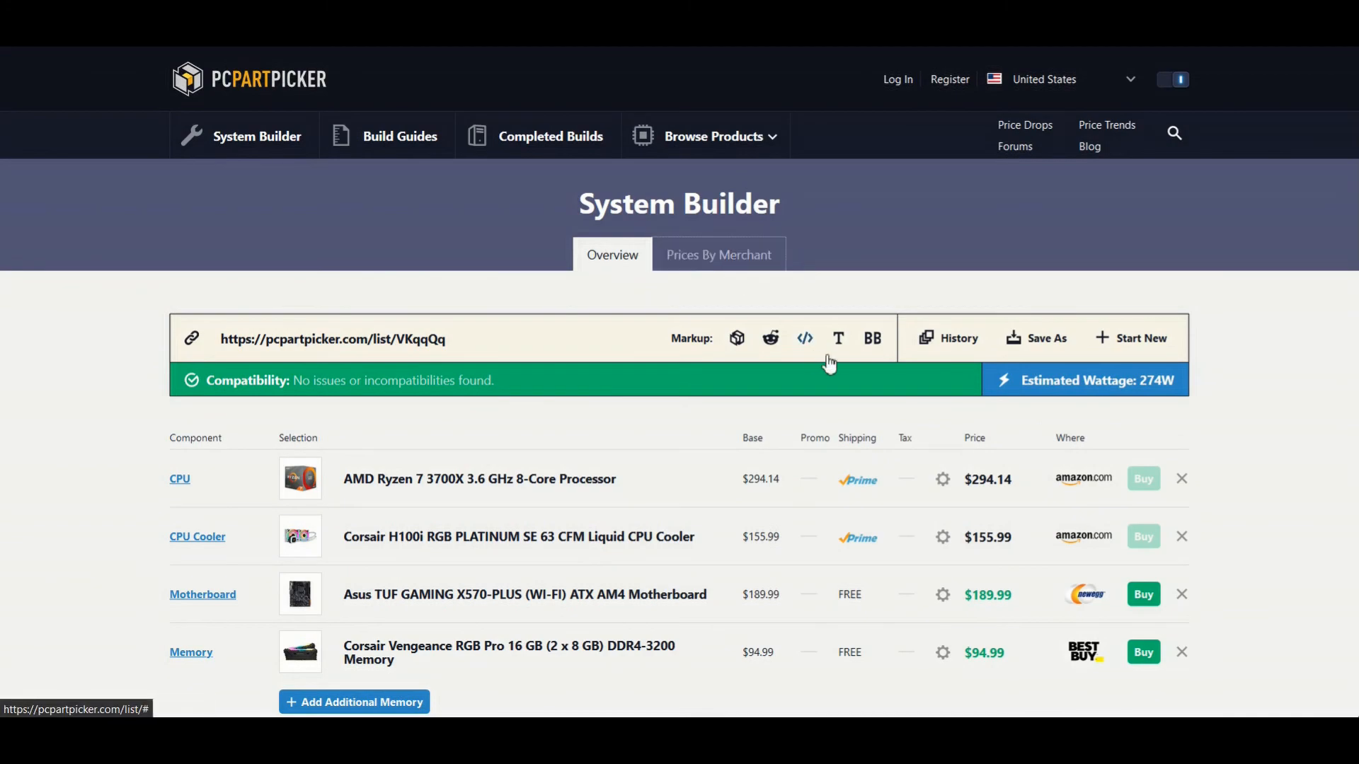
pyautogui.scroll(-10, 828, 361)
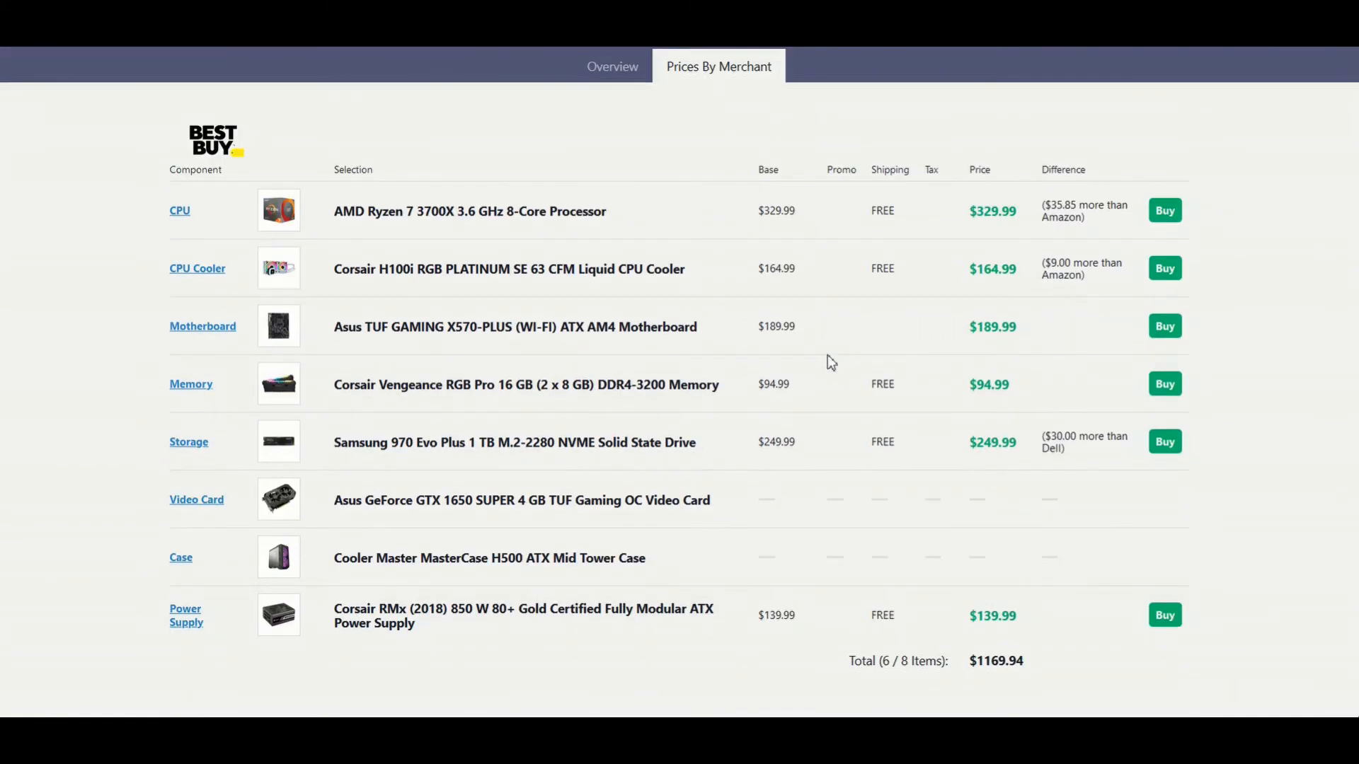
pyautogui.scroll(-15, 845, 383)
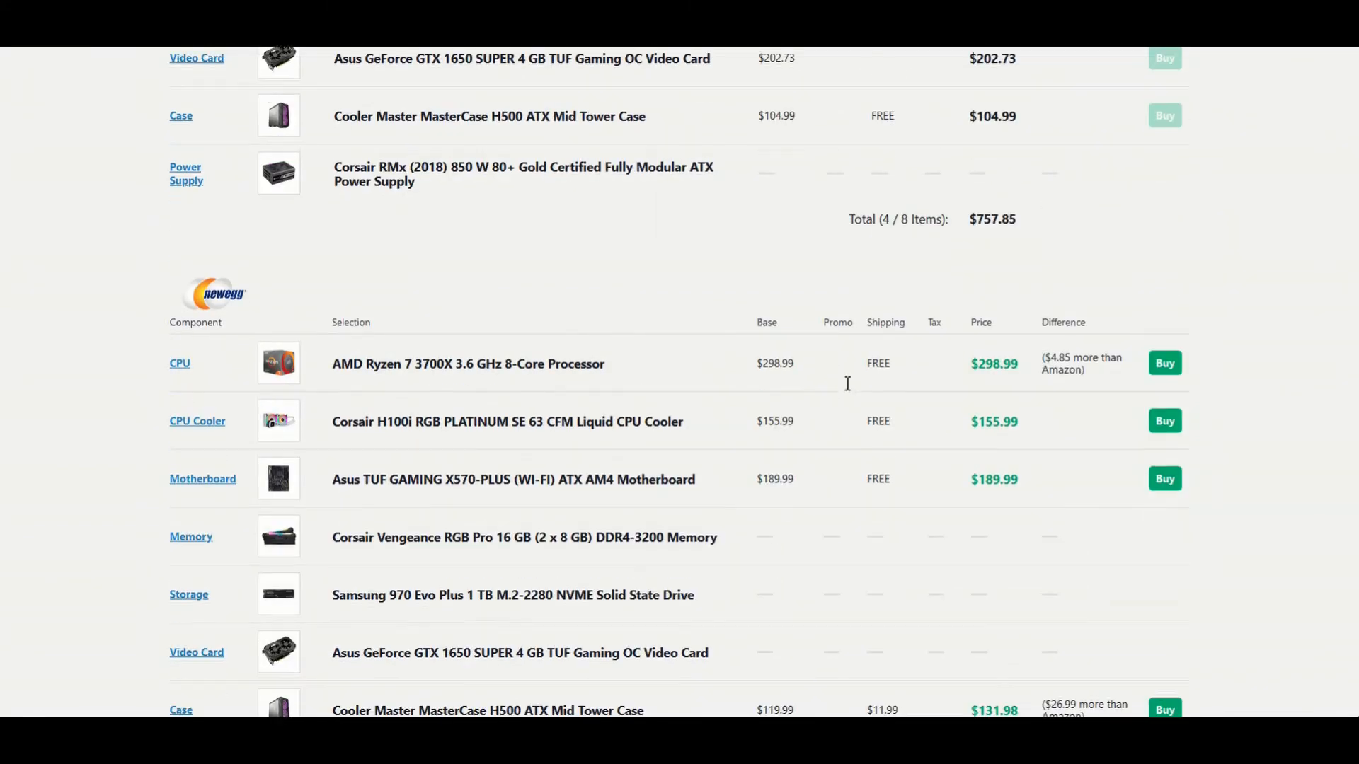
pyautogui.scroll(-12, 845, 383)
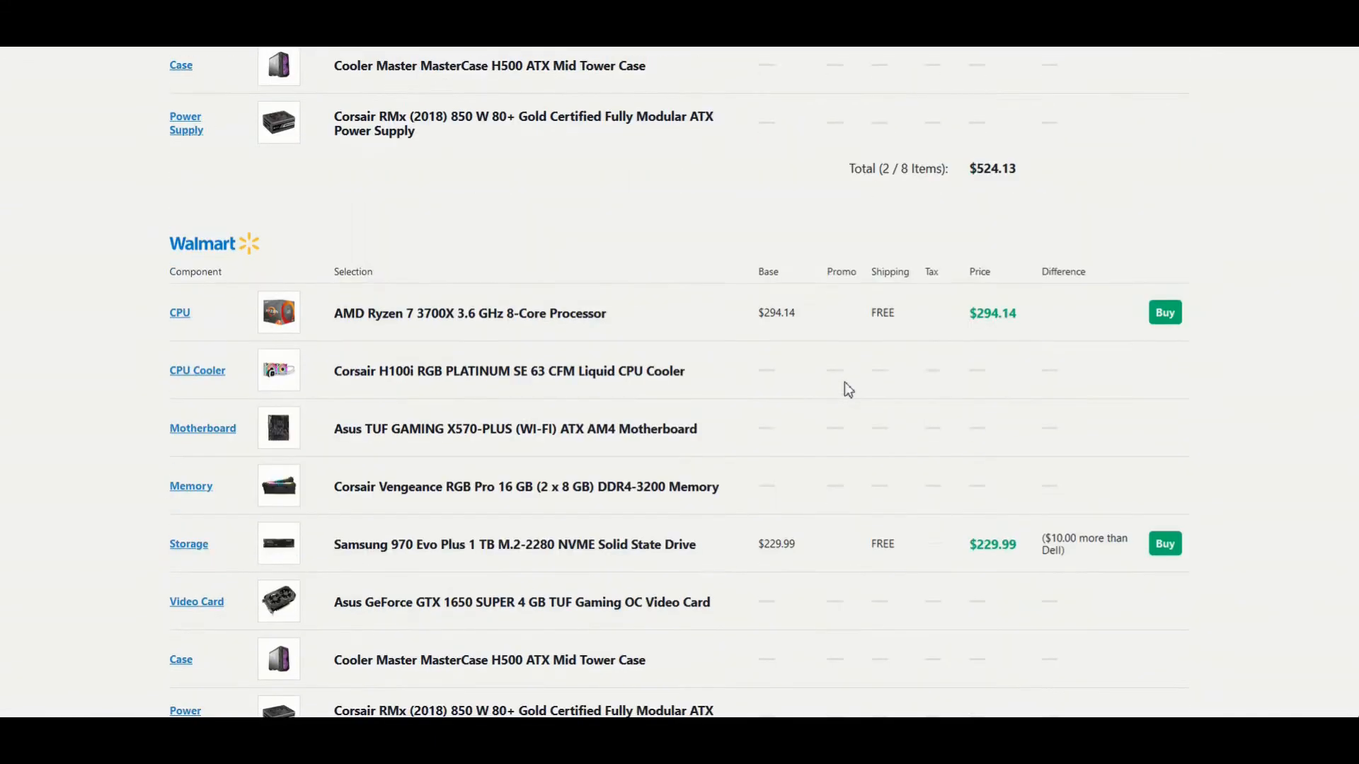
pyautogui.scroll(-4, 847, 388)
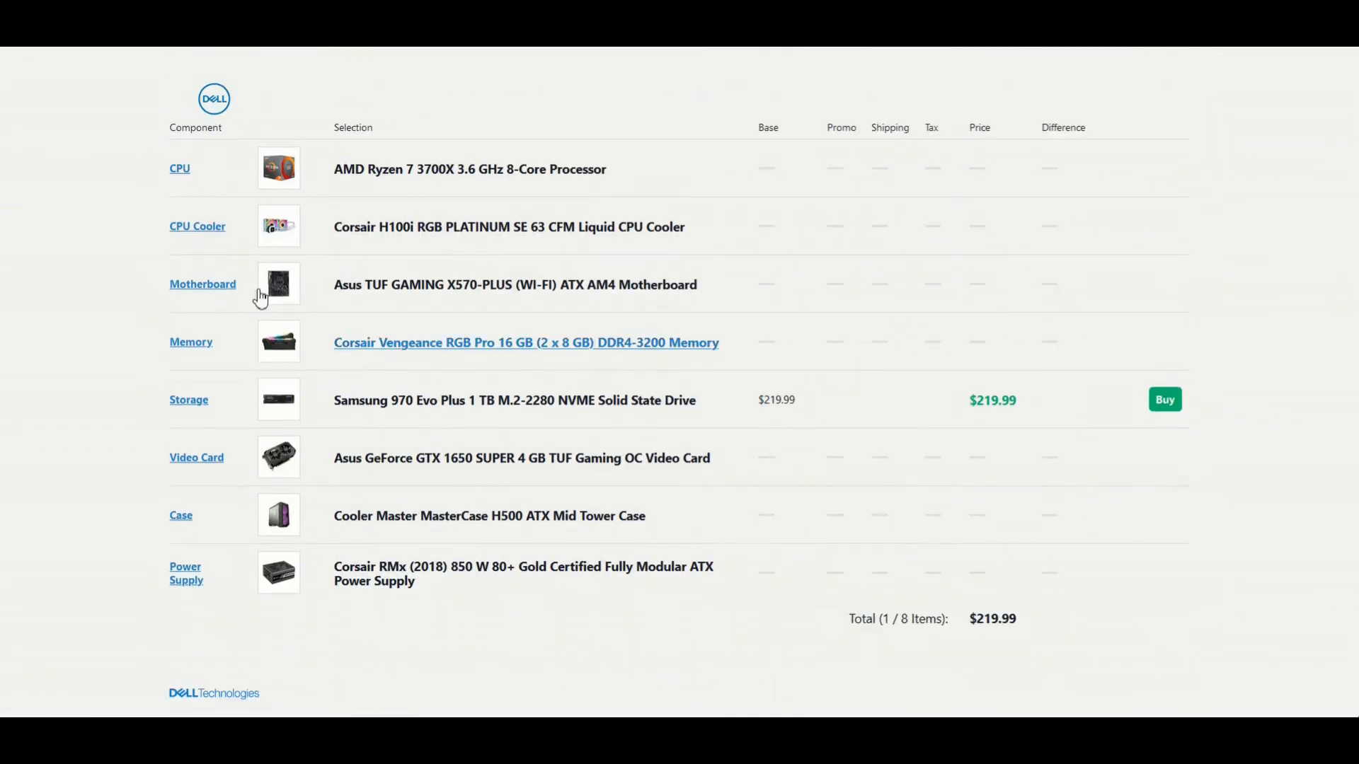
pyautogui.scroll(-5, 191, 541)
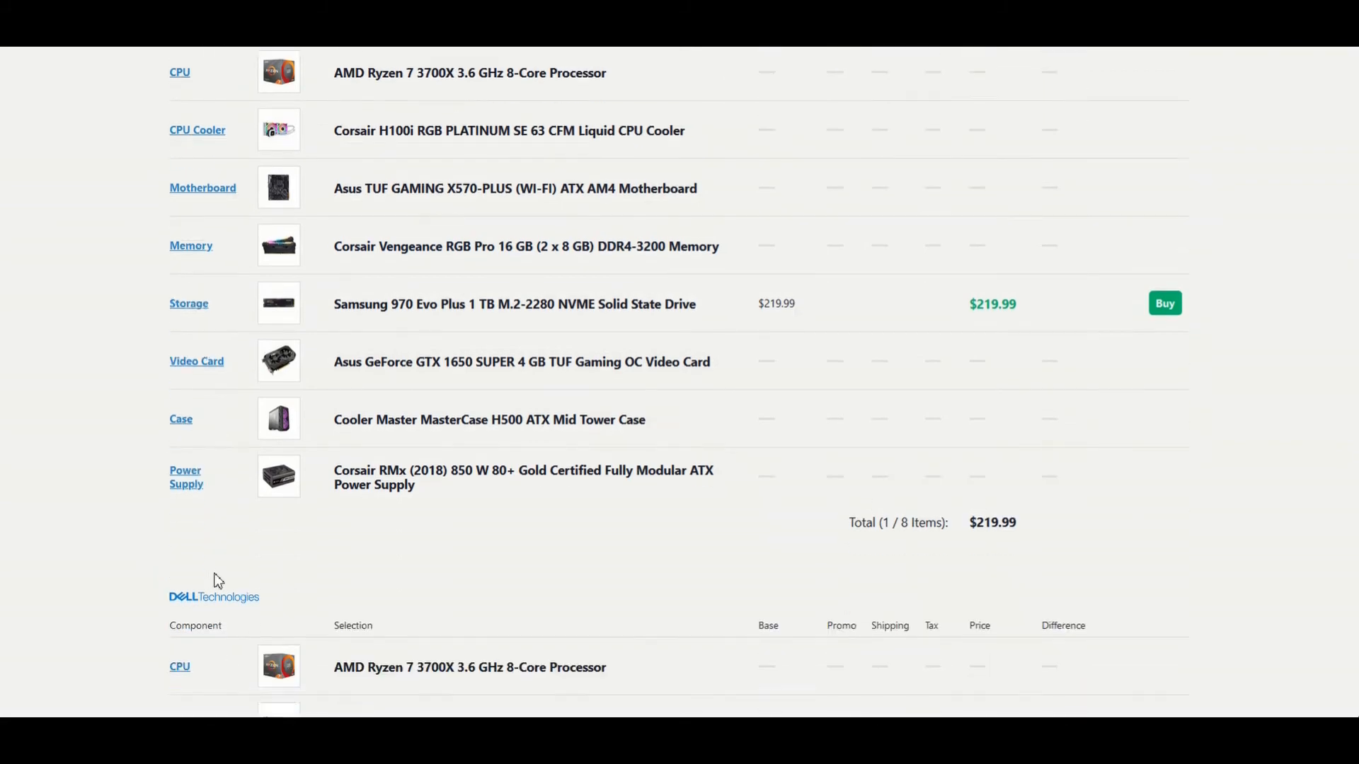
pyautogui.scroll(-4, 354, 340)
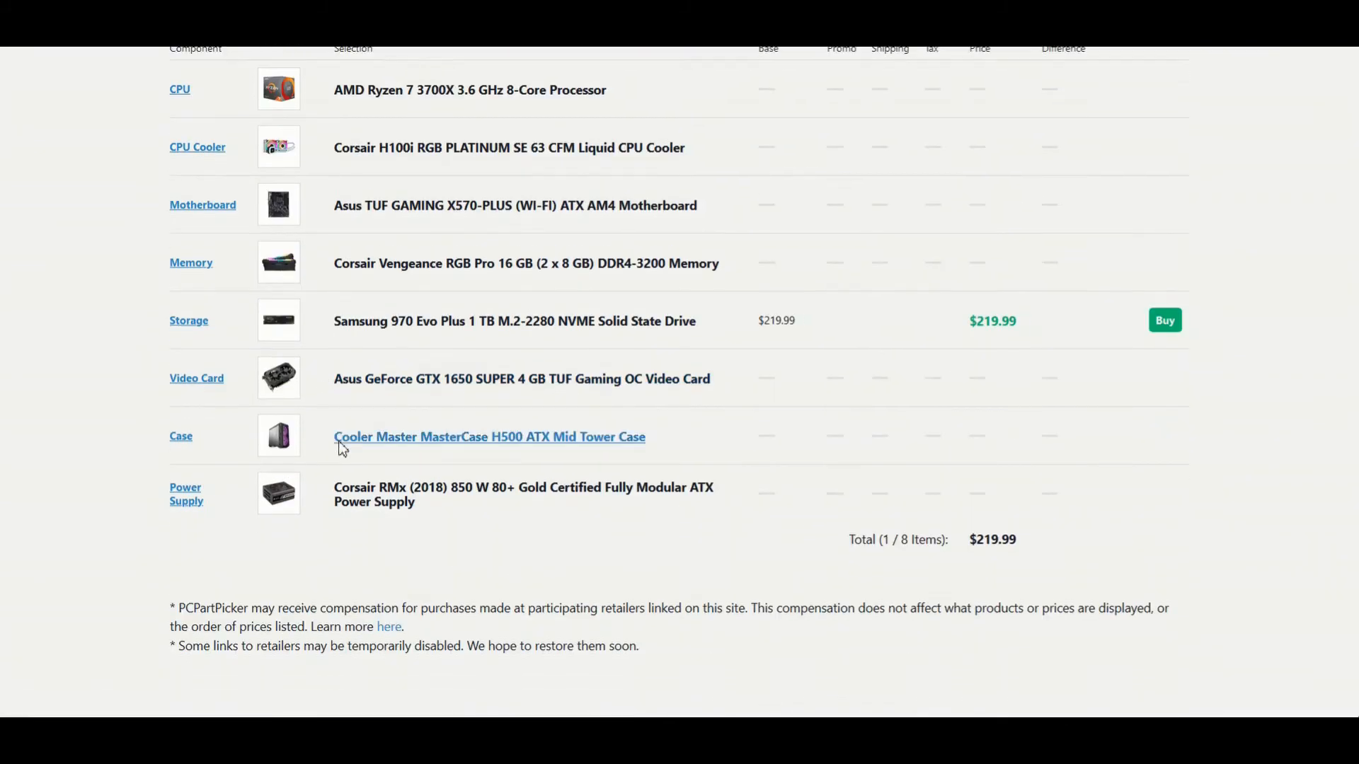
pyautogui.scroll(-4, 339, 448)
# Step: Compare part availability, price differences and totals across the Dell, Walmart, B&H, Newegg and Best Buy breakdowns
pyautogui.scroll(19, 224, 534)
pyautogui.scroll(-3, 875, 551)
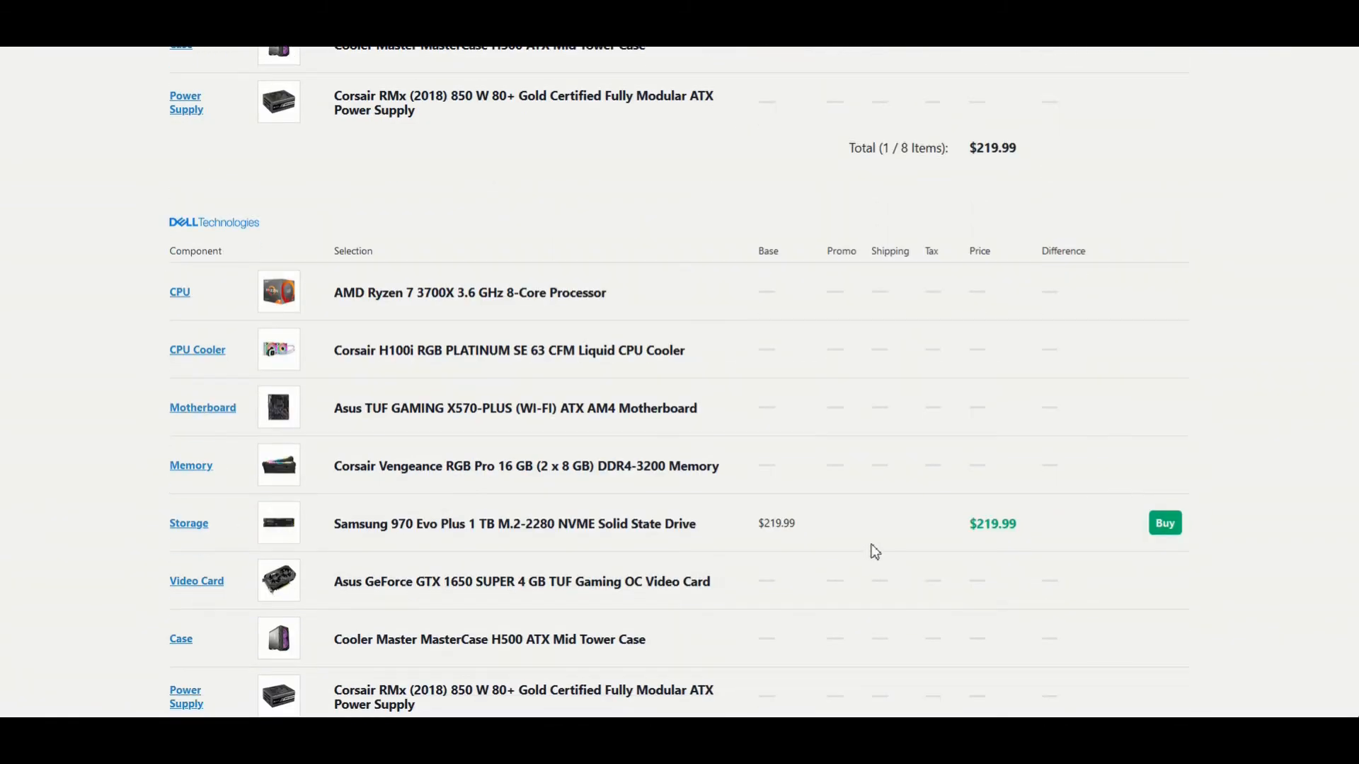
pyautogui.scroll(9, 1049, 321)
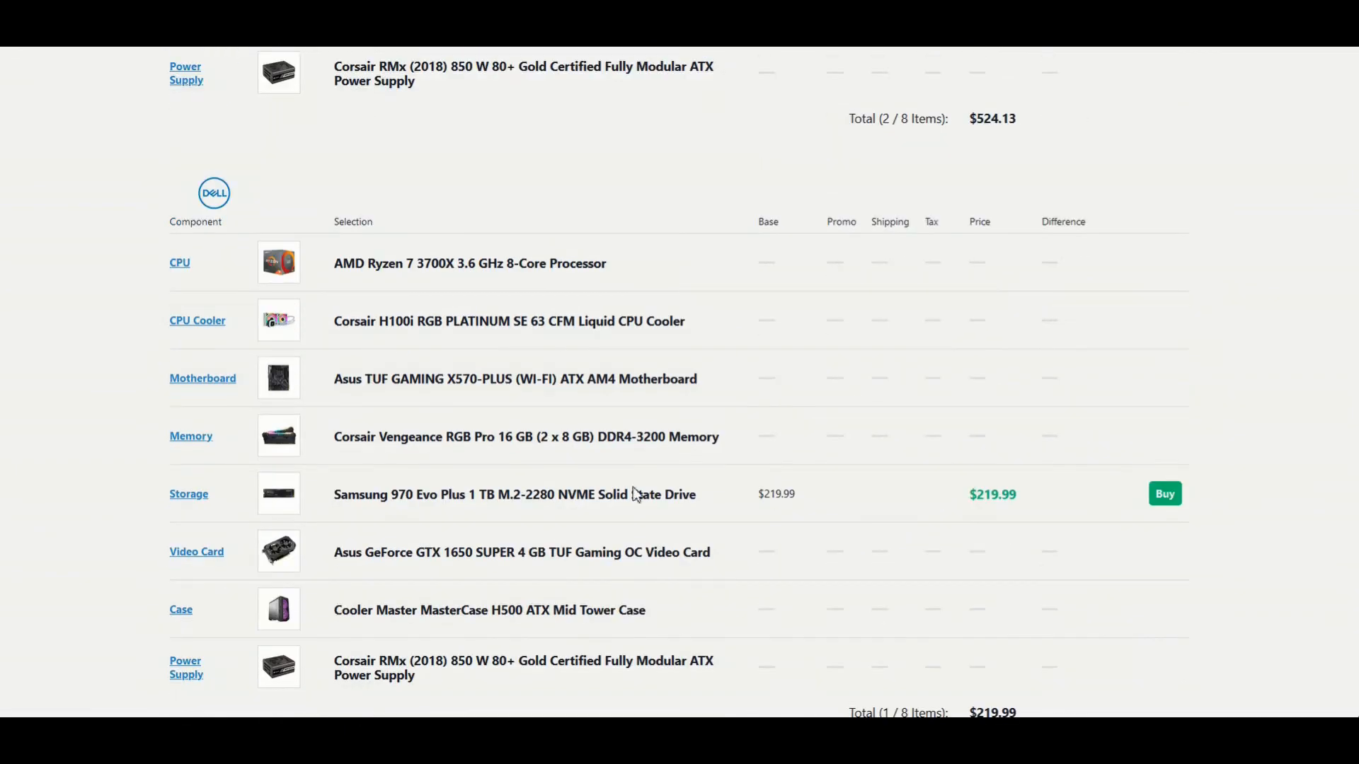
pyautogui.scroll(10, 784, 382)
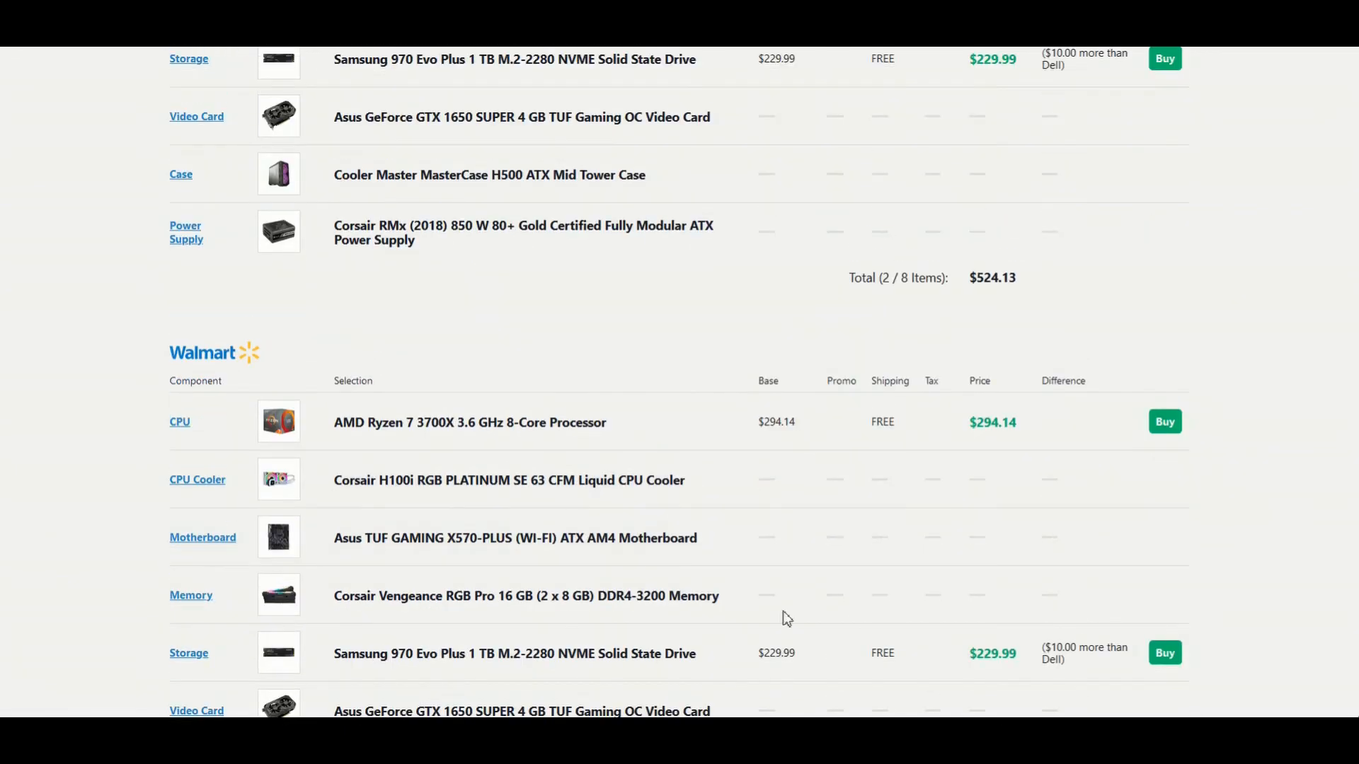
pyautogui.scroll(5, 927, 361)
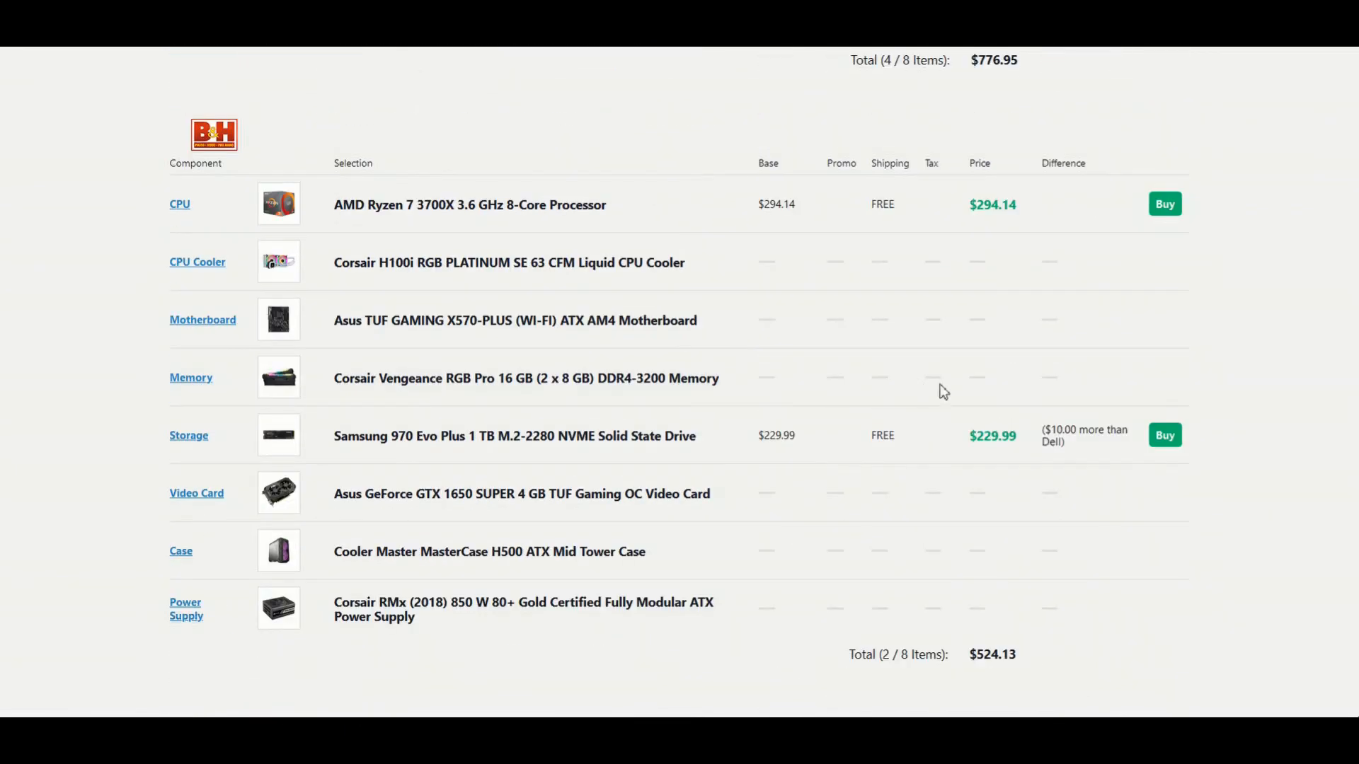
pyautogui.scroll(19, 925, 330)
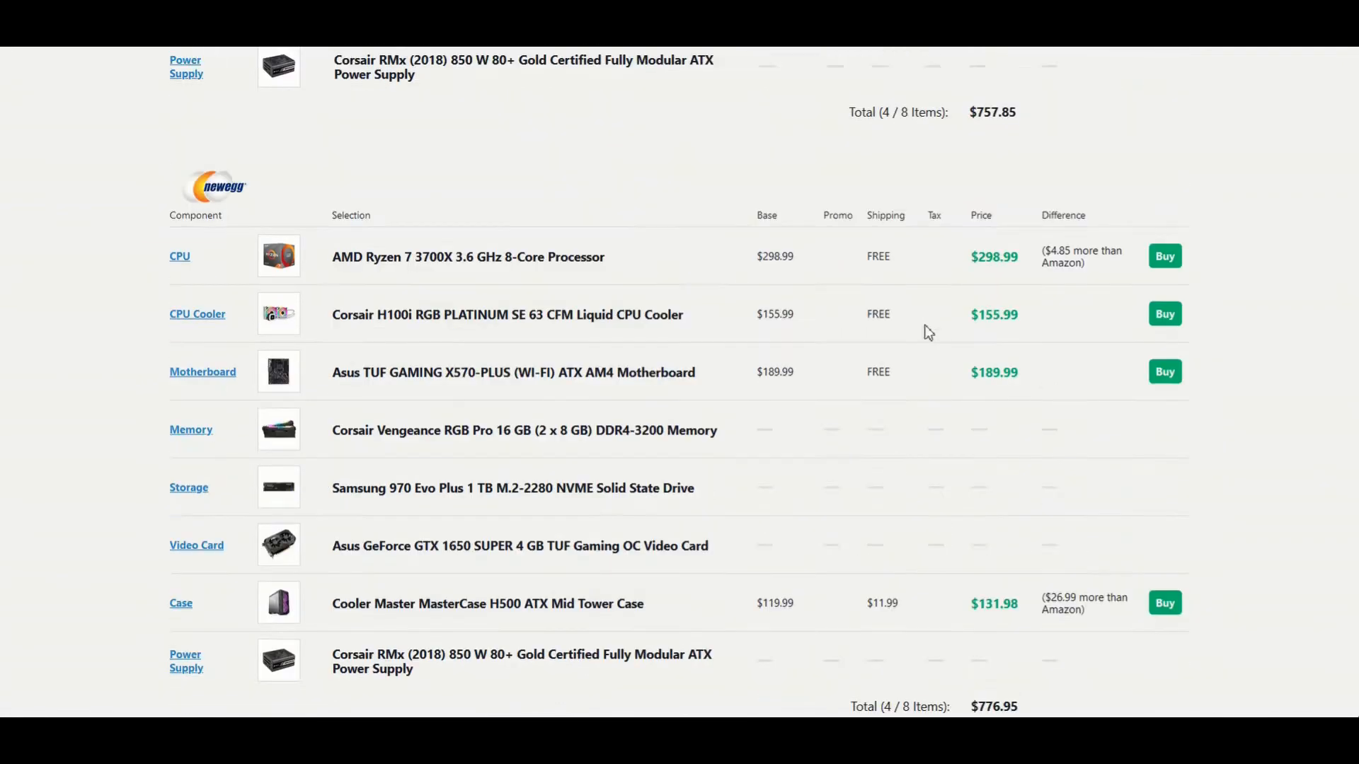
pyautogui.scroll(10, 927, 338)
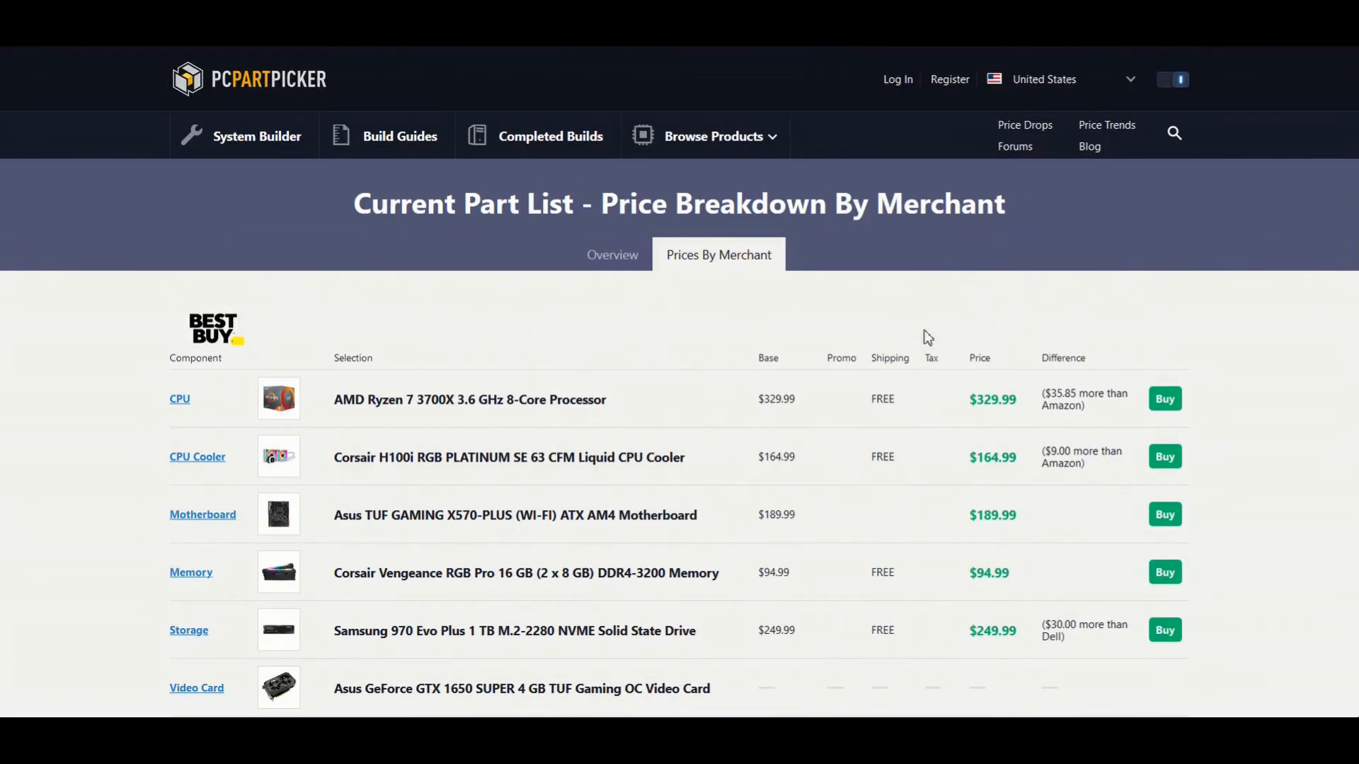
pyautogui.scroll(-4, 930, 353)
pyautogui.scroll(4, 930, 360)
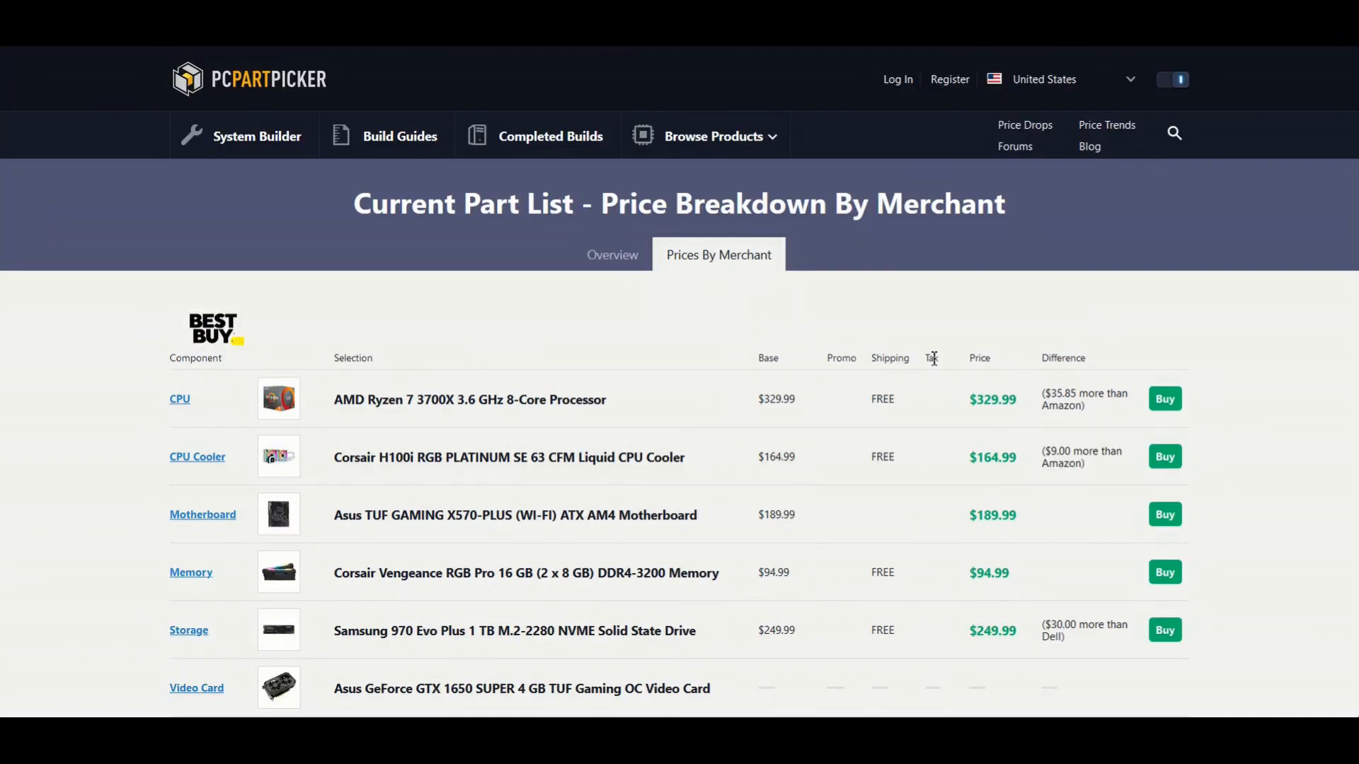